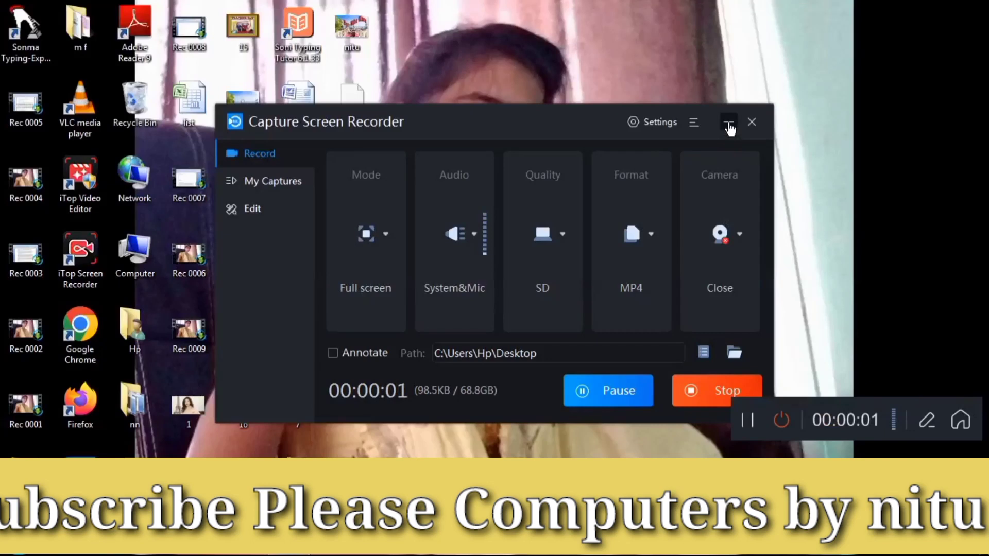
Minimize the recorder and launch Adobe Photoshop 7.0 from the Start menu.
left_click(728, 123)
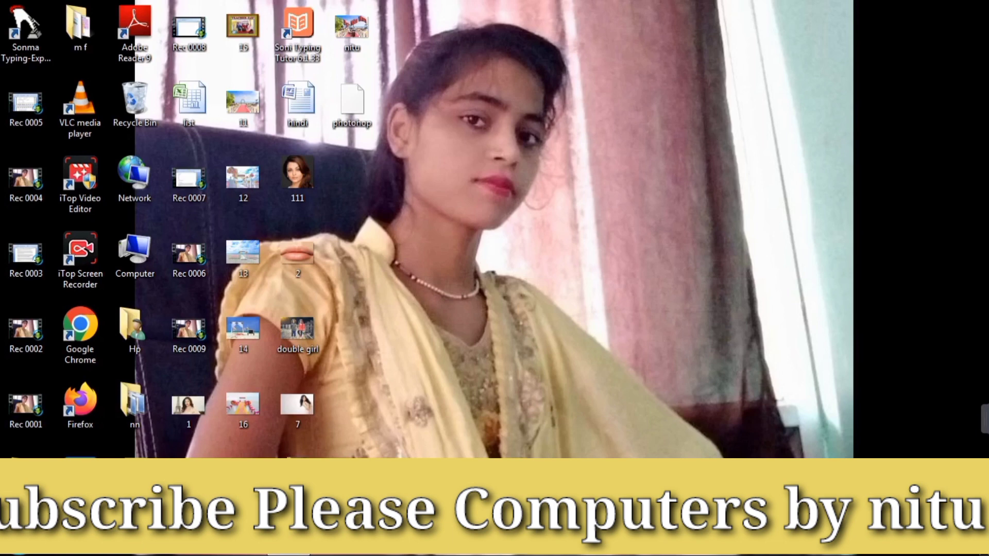
left_click(21, 554)
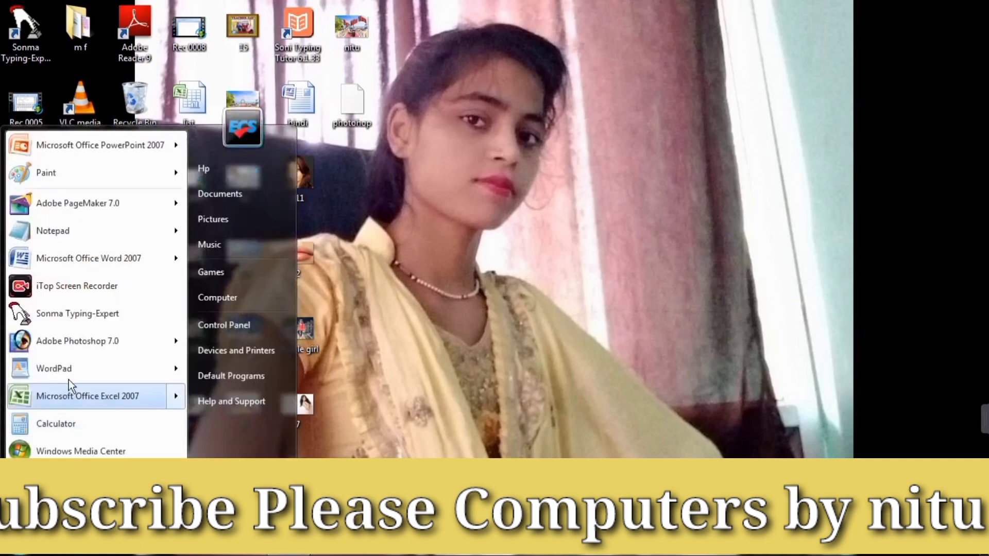
mouse_move(77, 341)
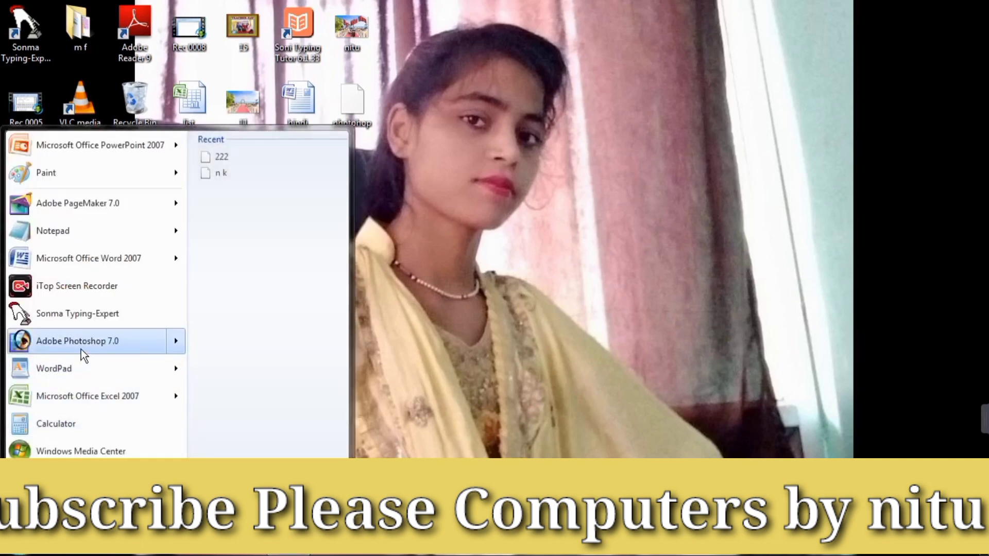
left_click(81, 349)
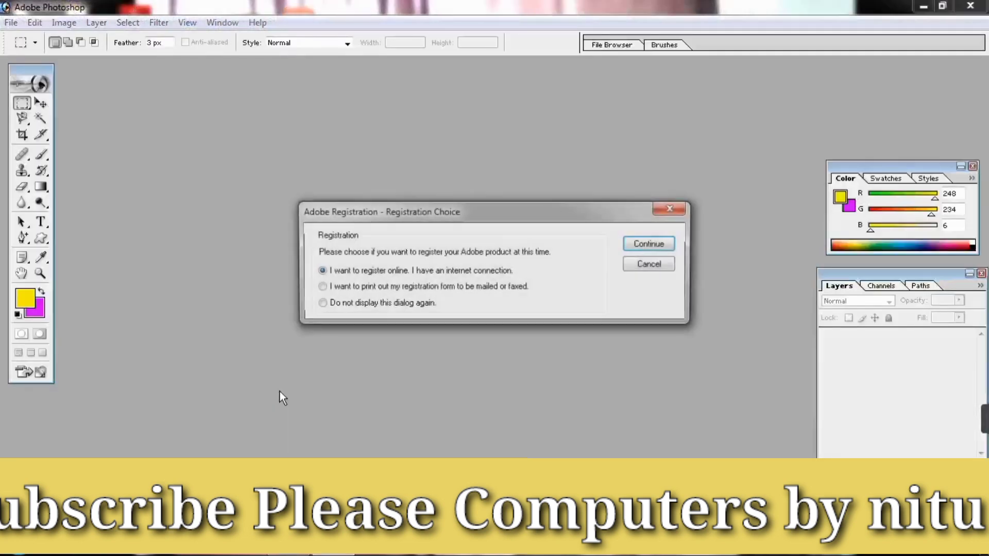
Dismiss registration and create a white 5 x 7 inch, 300 pixels/inch document.
left_click(662, 264)
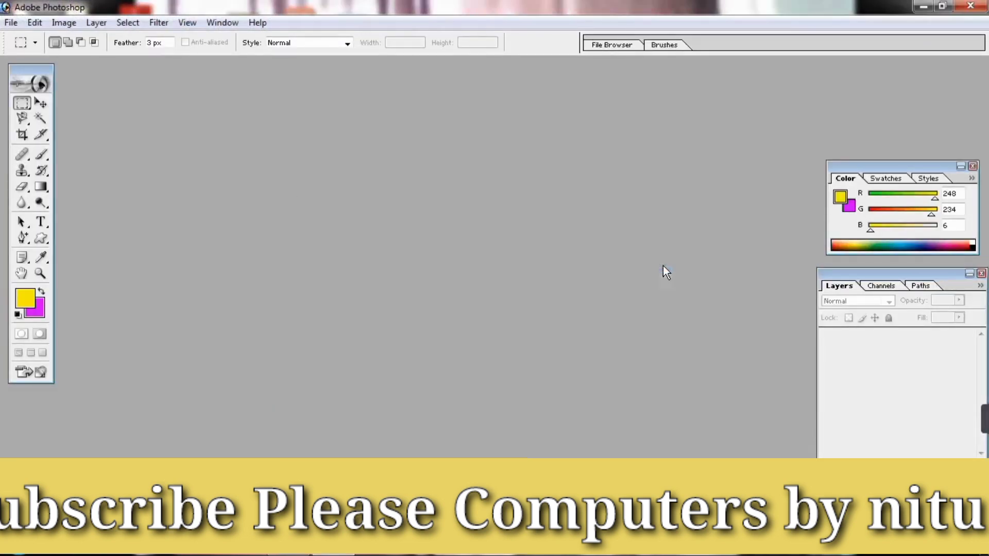
left_click(11, 23)
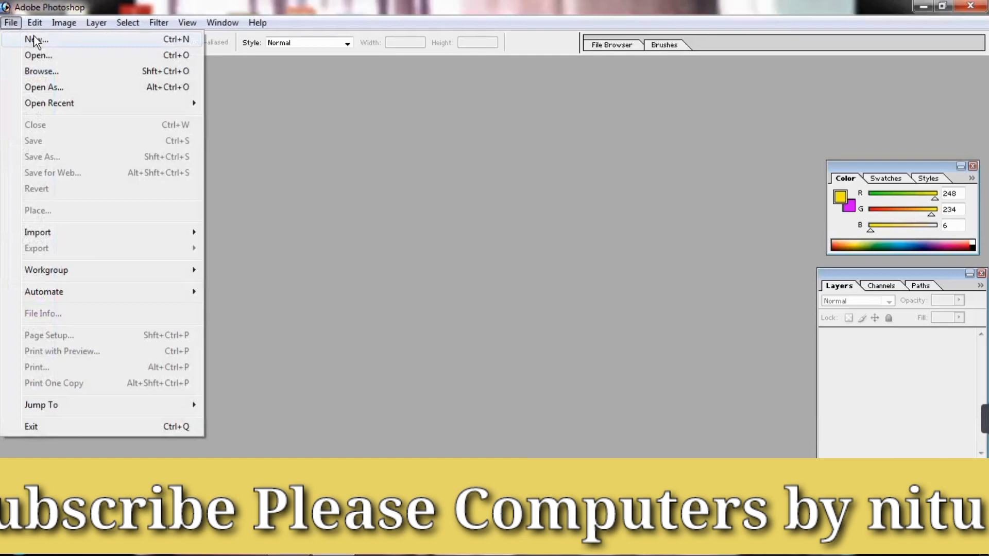
left_click(35, 42)
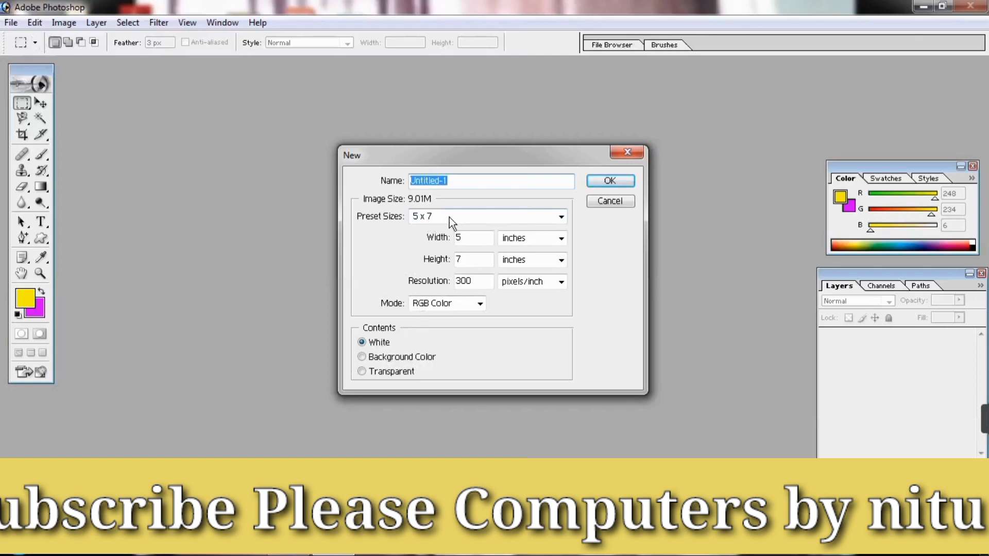
left_click(610, 181)
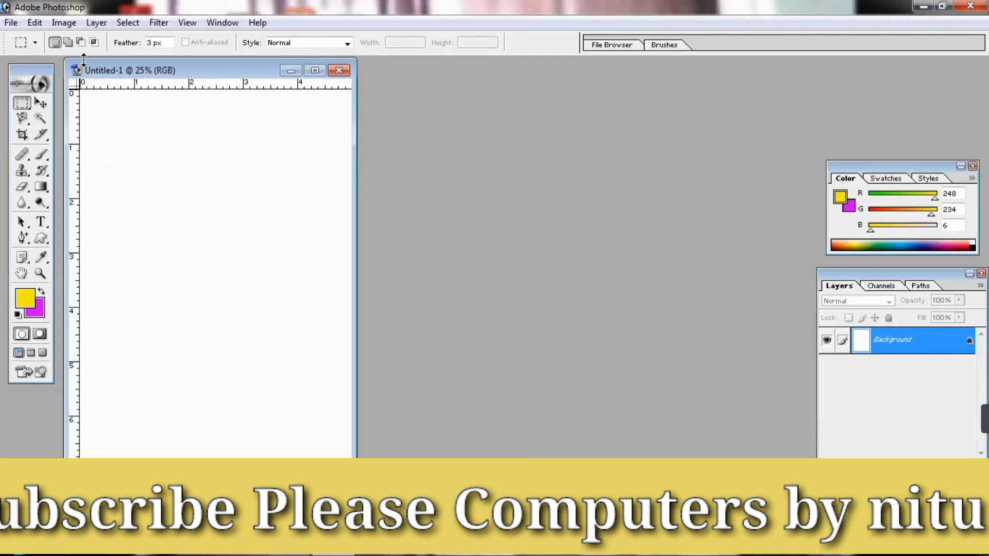
Rotate the canvas 90° clockwise to landscape, maximize its window, and adjust the zoom.
left_click(73, 23)
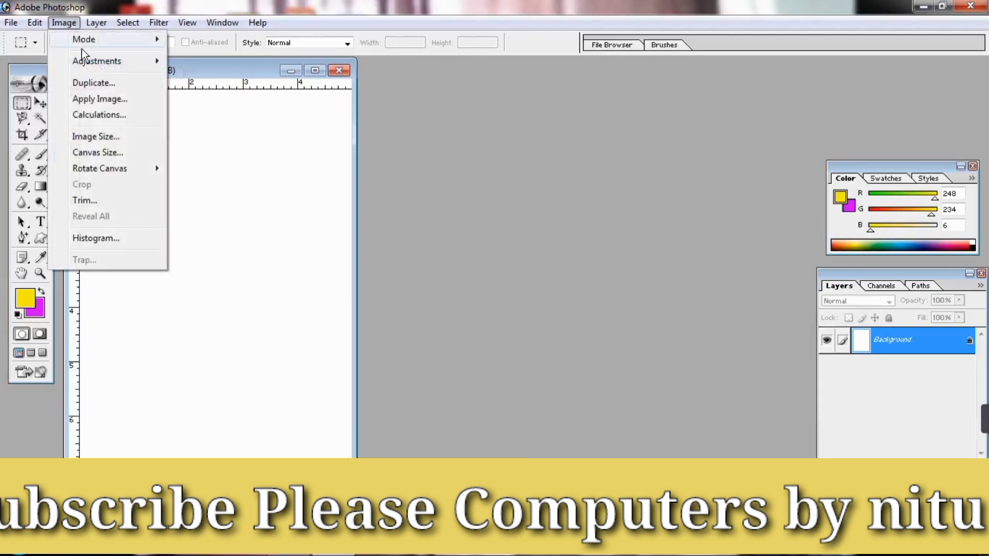
mouse_move(100, 168)
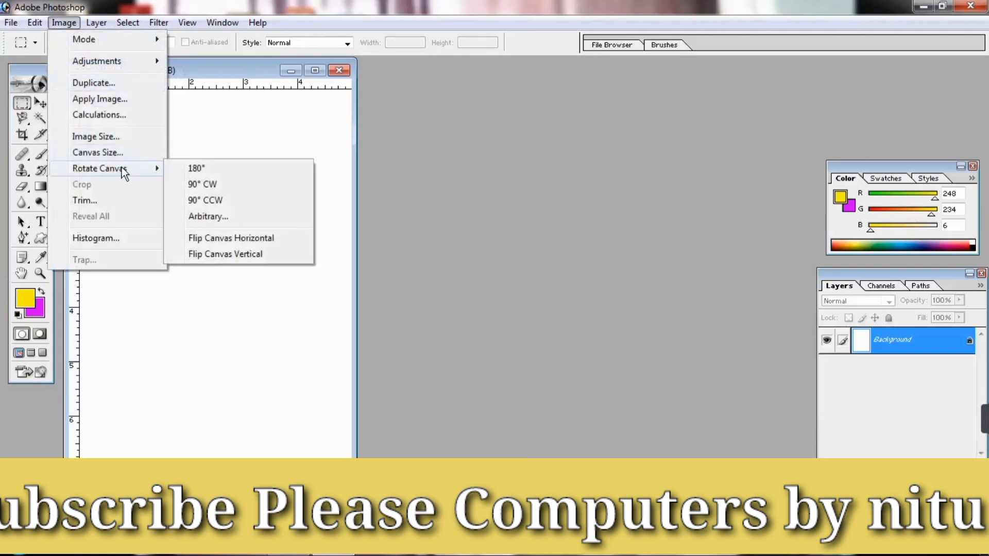
left_click(205, 184)
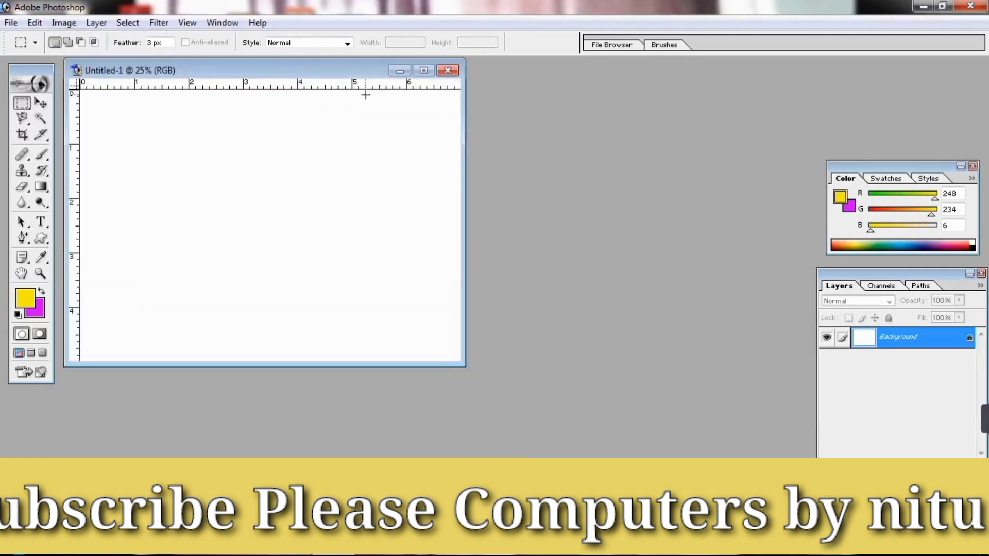
left_click(424, 71)
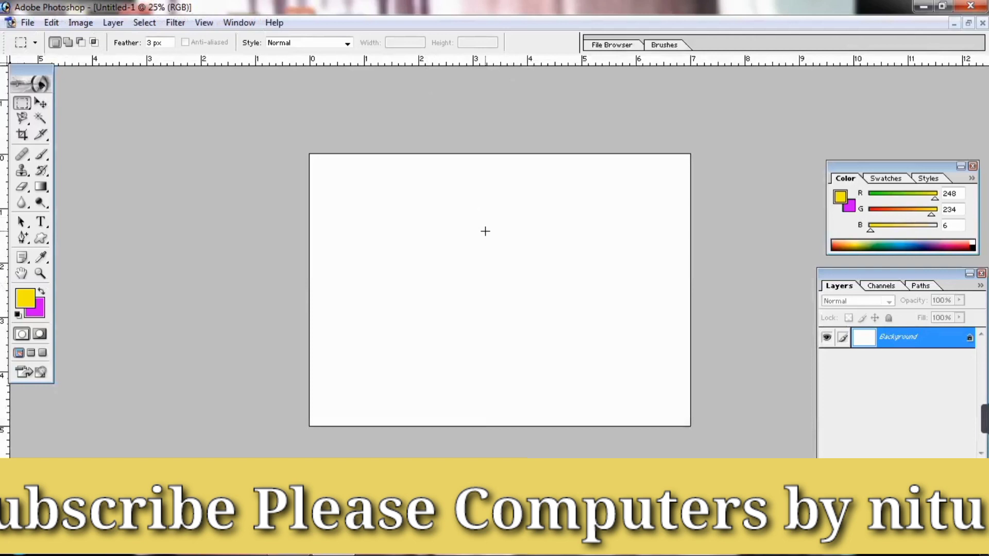
key("ctrl+plus")
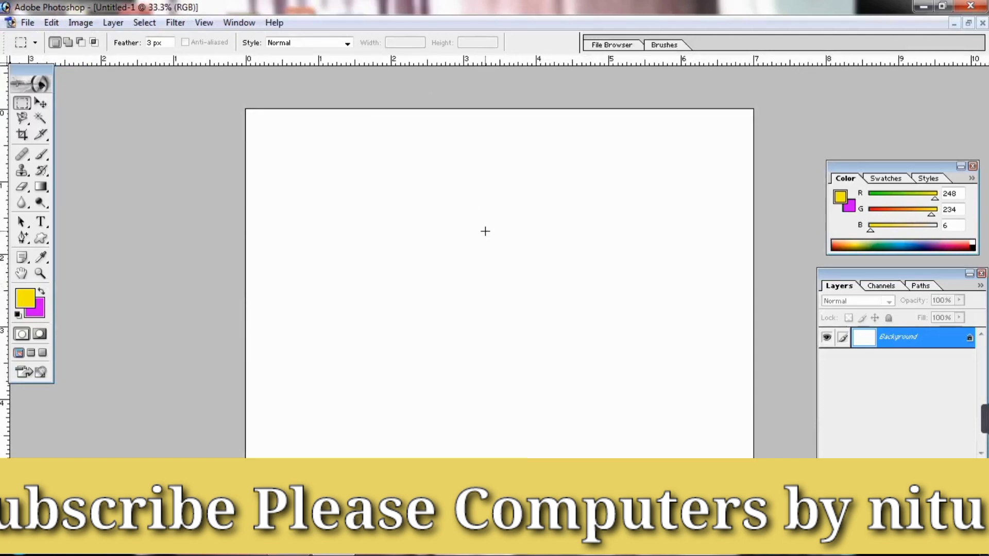
key("ctrl+minus")
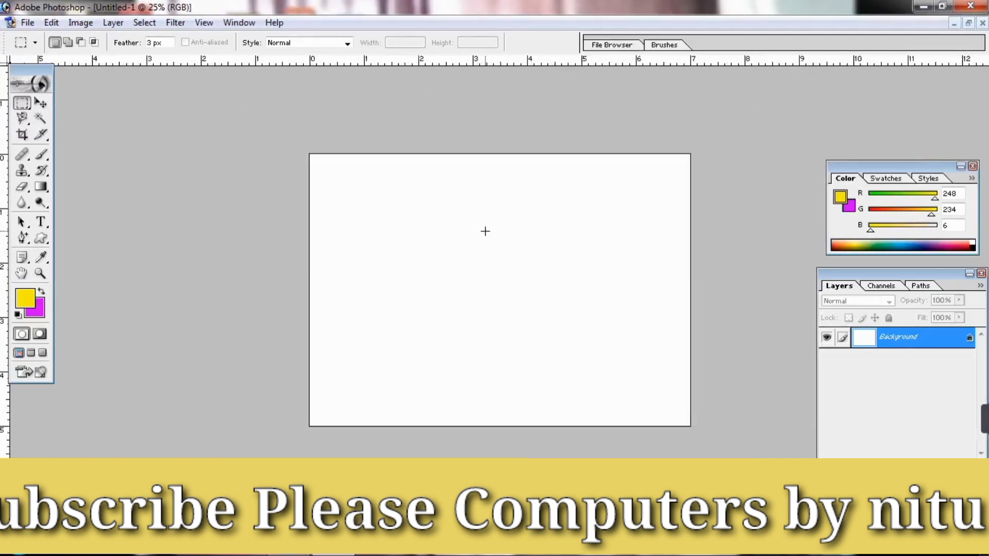
key("ctrl+plus")
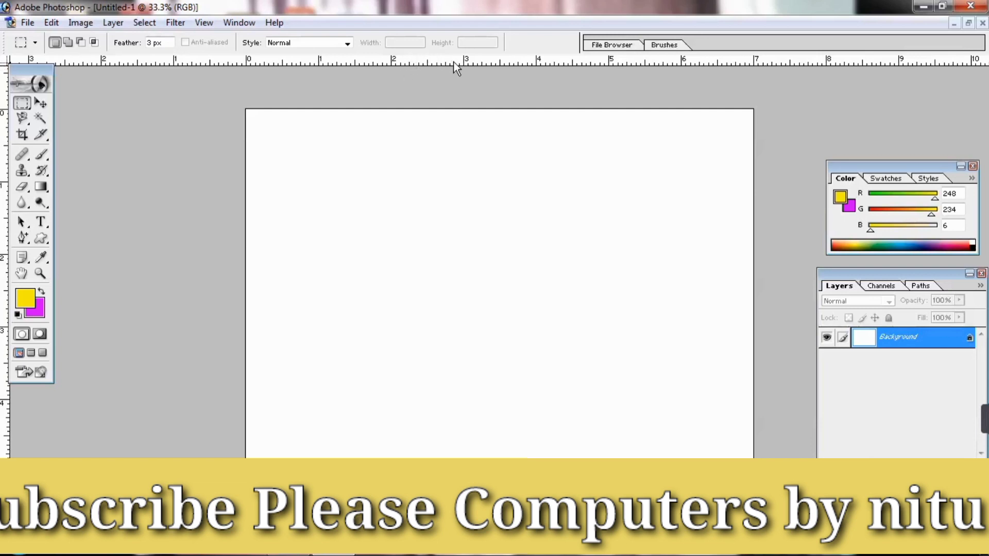
Place two horizontal and two vertical guides just inside each canvas edge.
mouse_move(456, 66)
left_mouse_down()
mouse_move(468, 146)
mouse_move(509, 144)
left_mouse_up()
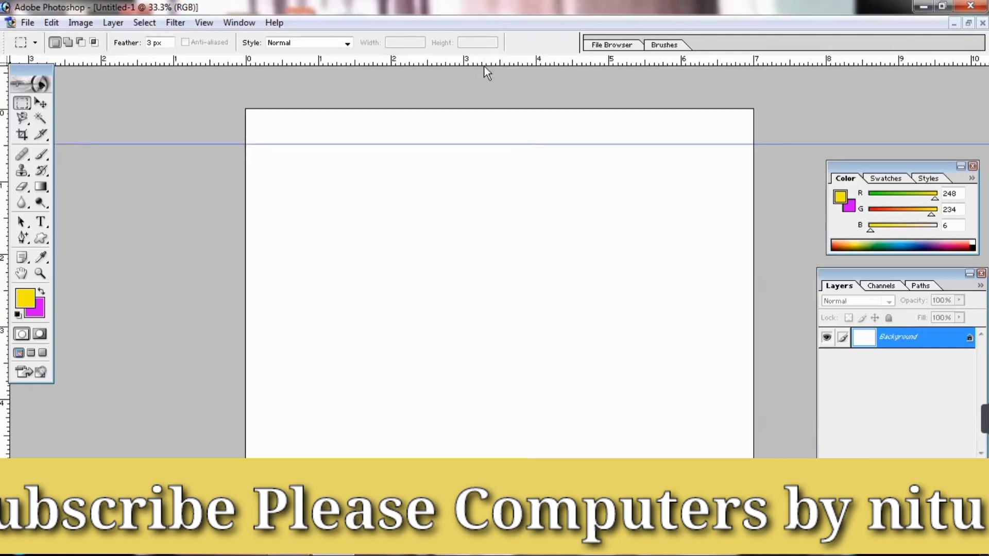
mouse_move(483, 63)
left_mouse_down()
mouse_move(485, 427)
mouse_move(504, 439)
left_mouse_up()
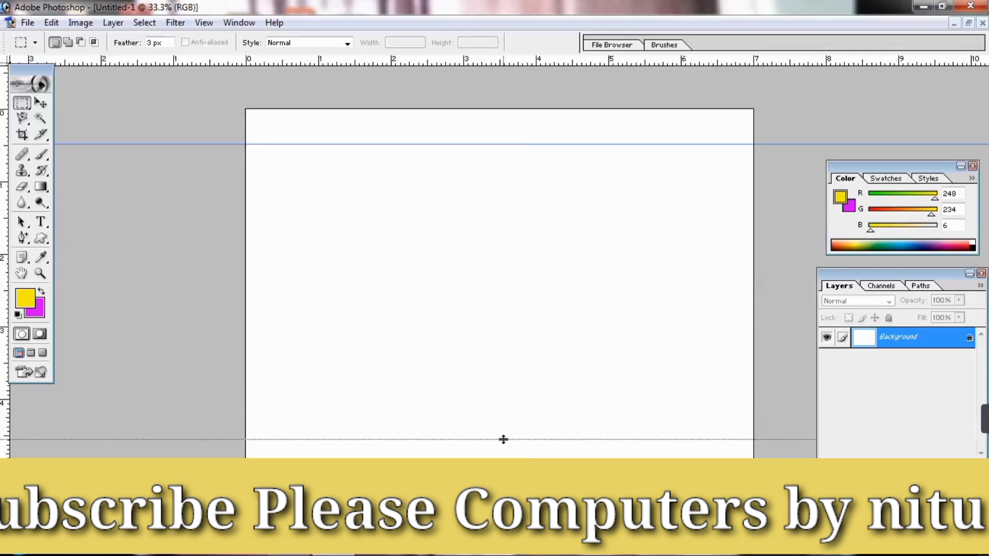
left_click_drag(504, 439, 504, 440)
left_click_drag(8, 423, 282, 444)
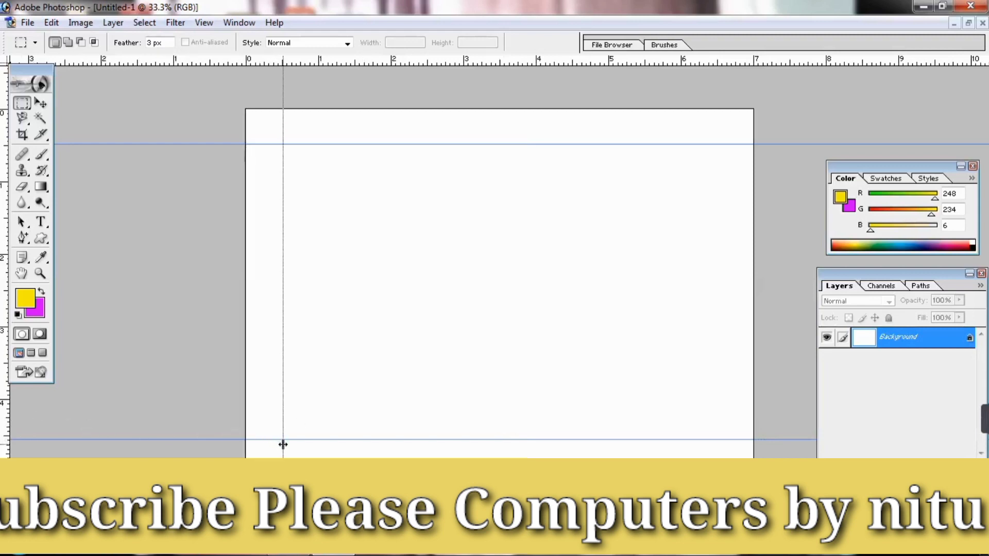
left_click_drag(283, 444, 283, 444)
left_click_drag(10, 435, 714, 456)
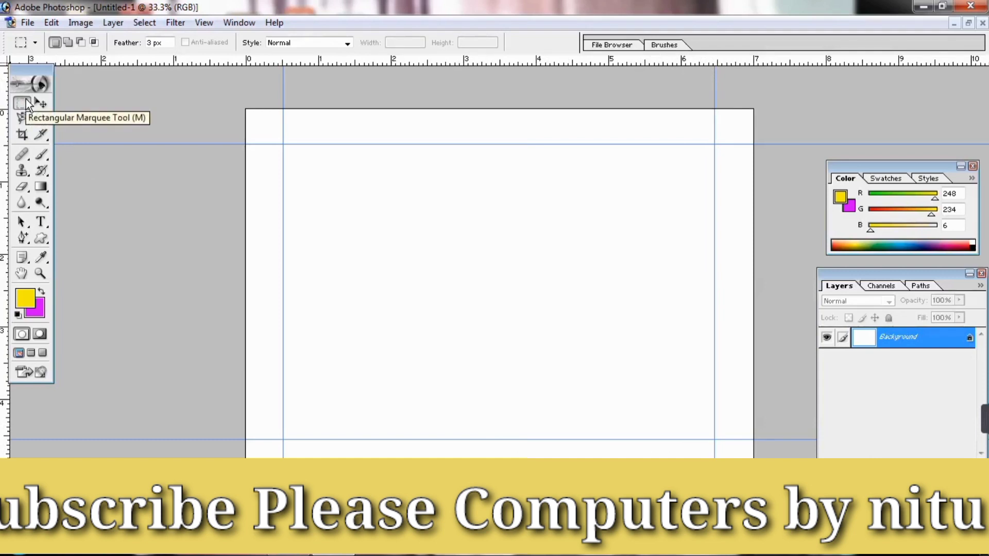
On new Layer 1, fill the band between the canvas edges and the guides with yellow.
left_click(27, 105)
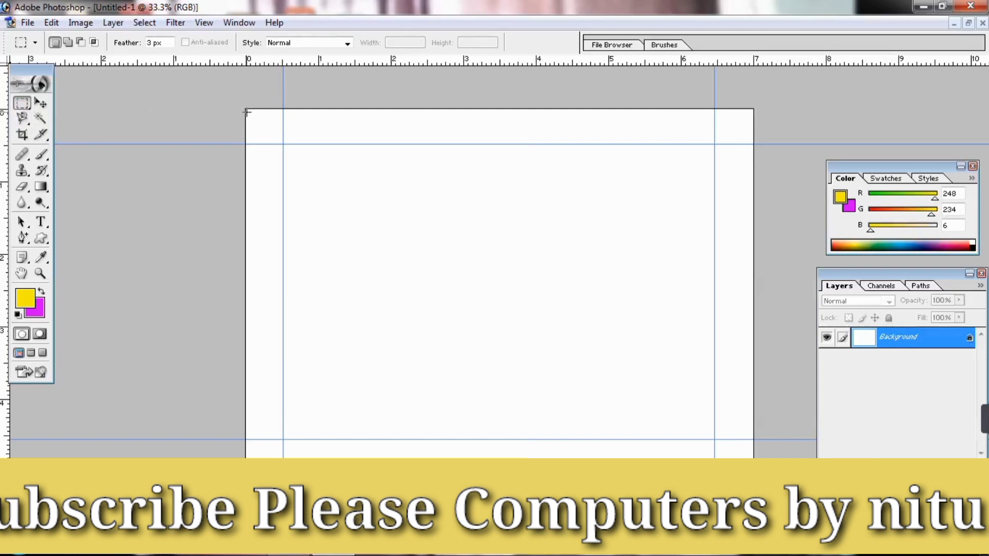
mouse_move(245, 110)
left_mouse_down()
mouse_move(320, 199)
mouse_move(762, 463)
left_mouse_up()
key("alt")
mouse_move(284, 145)
left_mouse_down()
mouse_move(631, 418)
mouse_move(712, 437)
left_mouse_up()
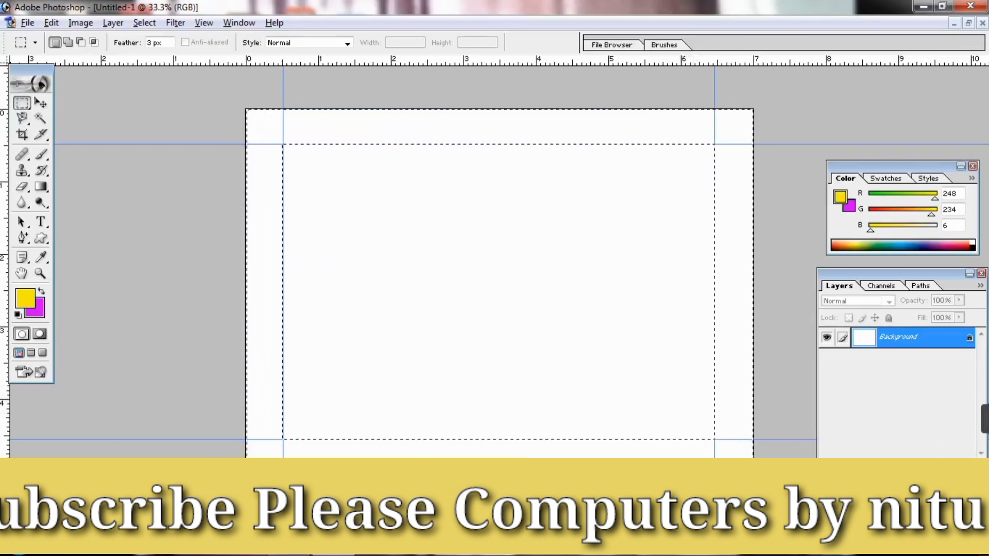
key("ctrl+alt+shift+n")
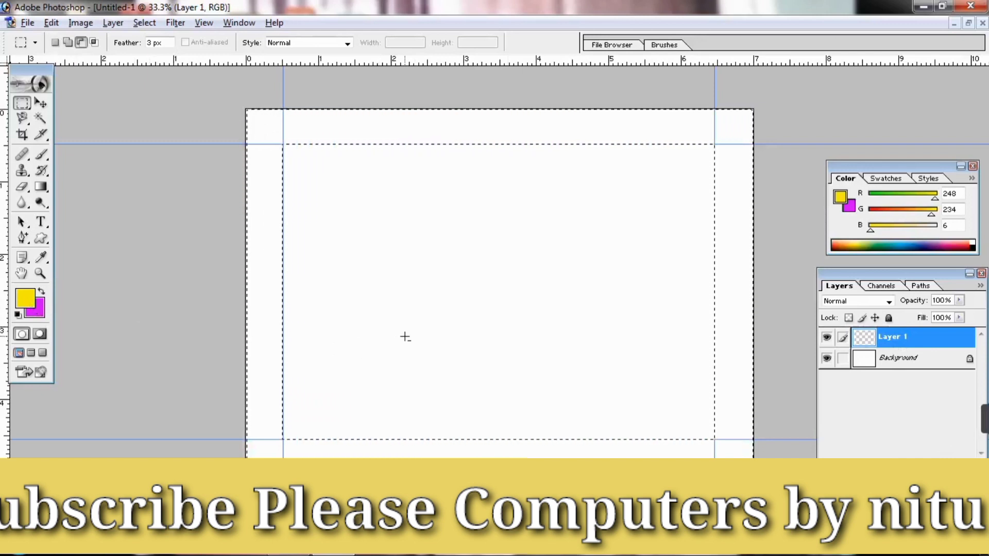
key("alt+BackSpace")
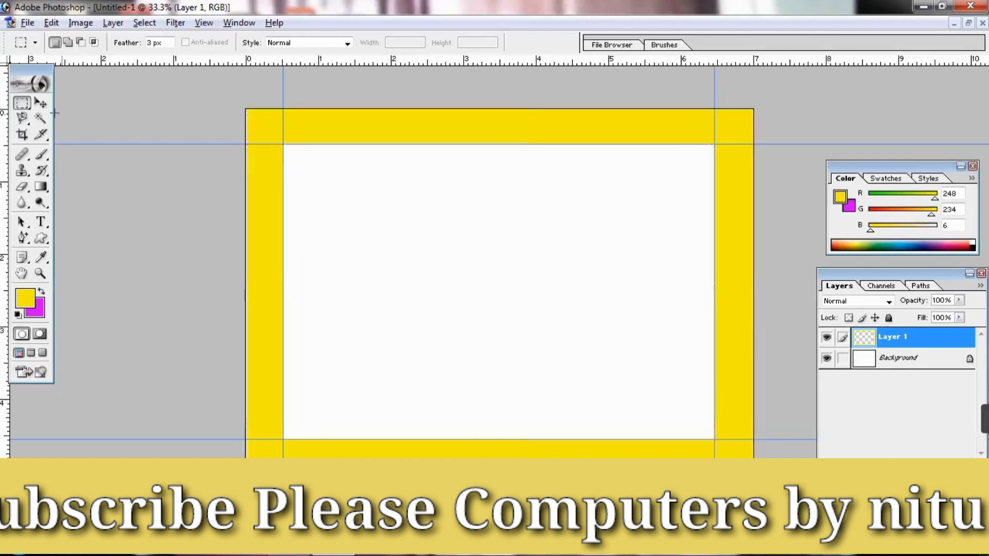
left_click(40, 104)
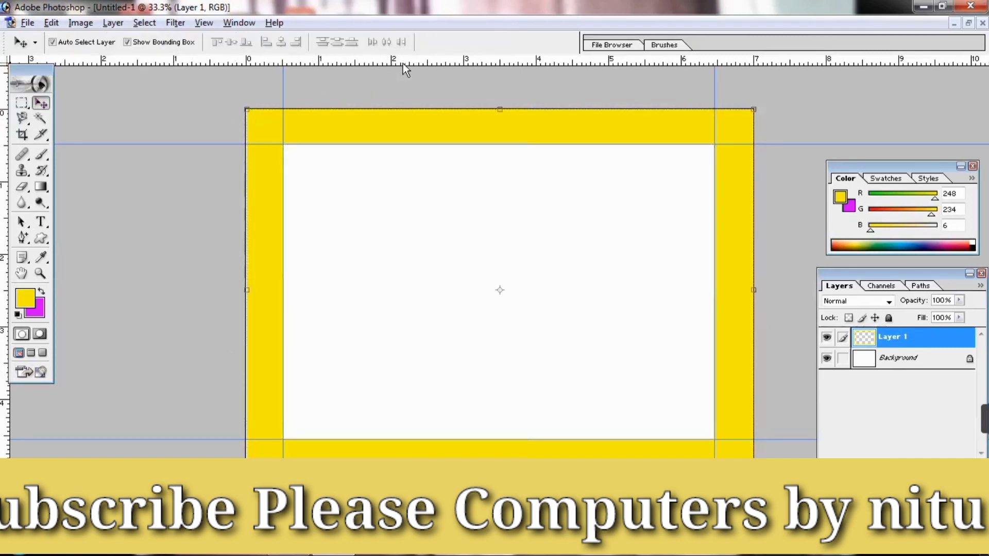
Add a second set of four guides just inside the yellow border.
left_click_drag(403, 63, 420, 179)
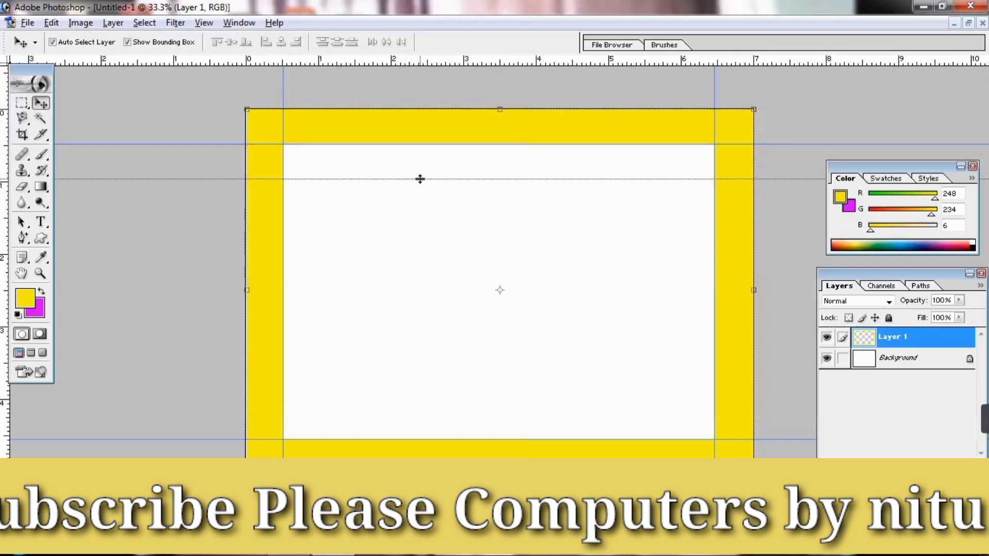
left_click(903, 364)
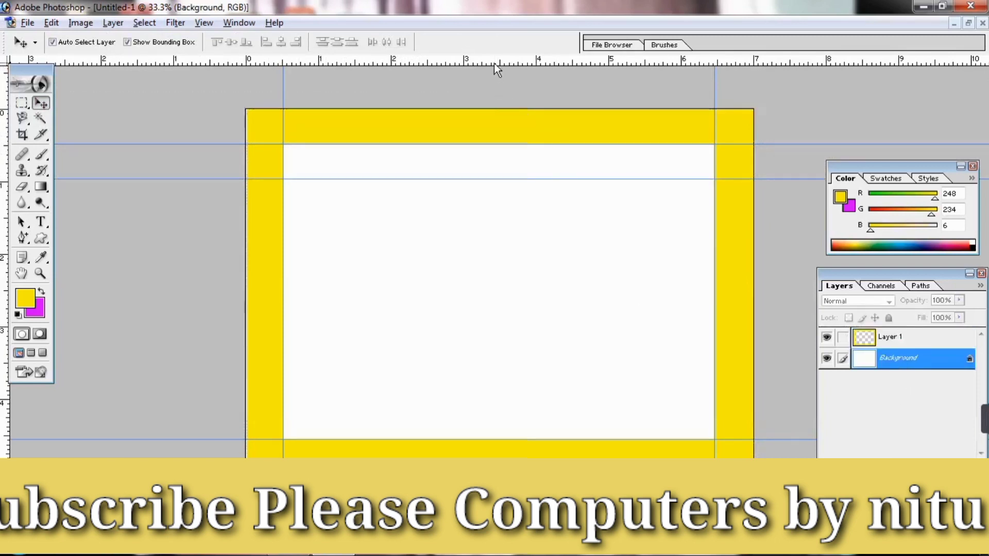
left_click_drag(493, 63, 531, 404)
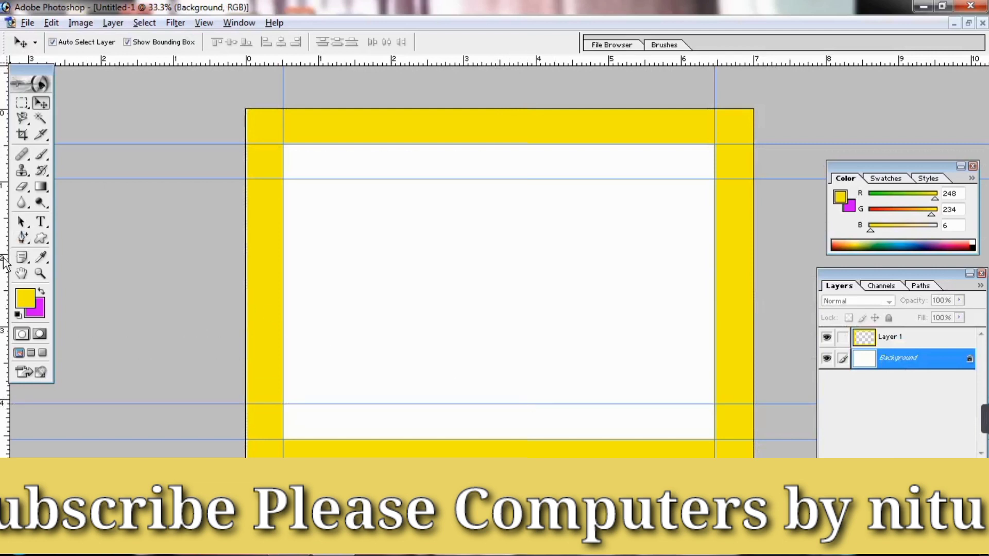
left_click_drag(7, 262, 320, 325)
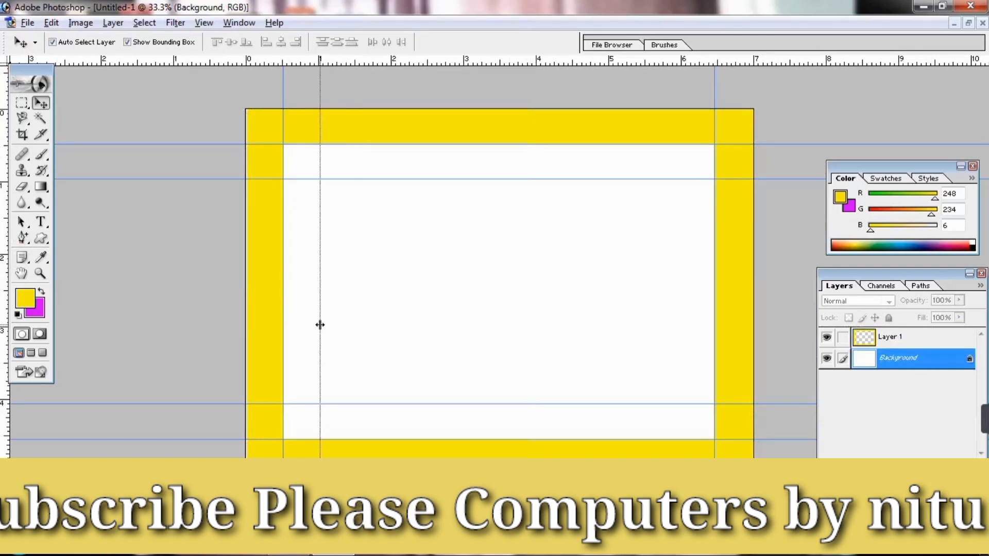
left_click_drag(320, 325, 320, 324)
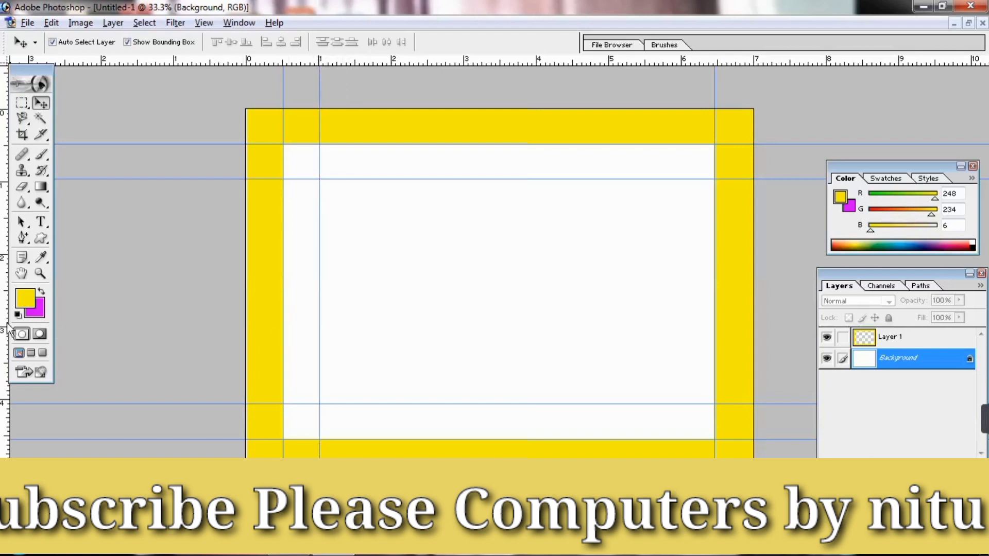
left_click_drag(7, 329, 680, 343)
Fill the ring between the two guide sets with yellow on a new layer, then hide guides.
left_click(21, 103)
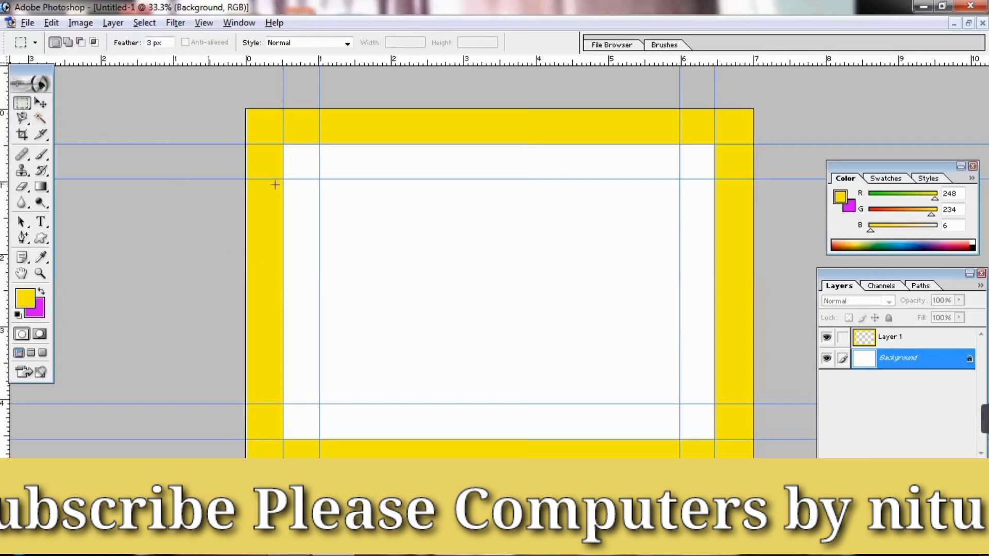
mouse_move(283, 145)
left_mouse_down()
mouse_move(441, 282)
mouse_move(713, 438)
left_mouse_up()
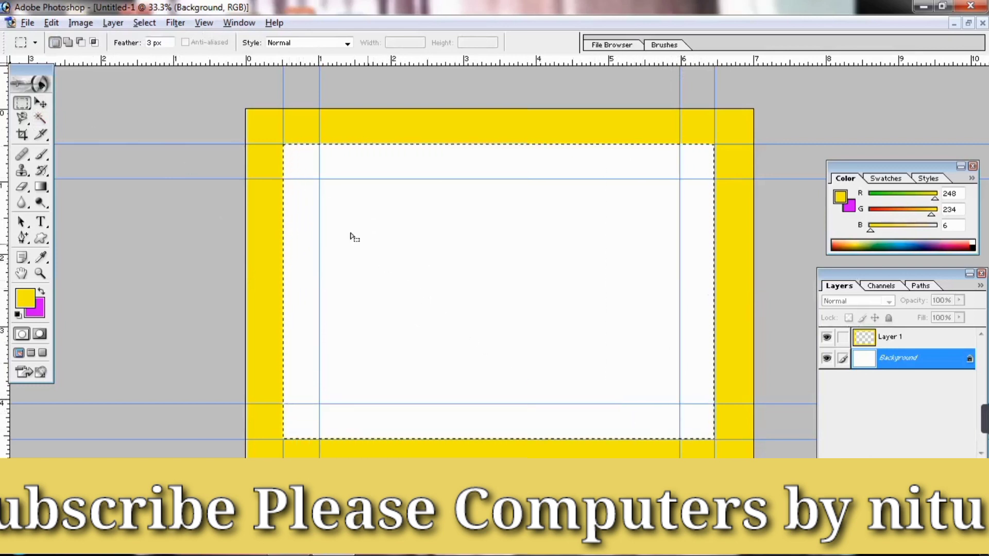
mouse_move(319, 180)
left_mouse_down()
mouse_move(620, 395)
mouse_move(679, 404)
left_mouse_up()
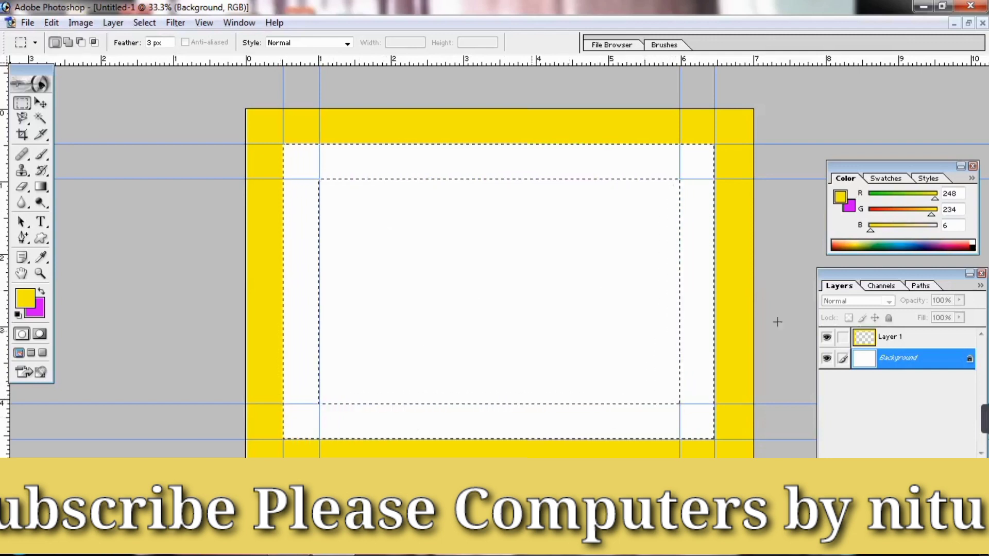
left_click(957, 466)
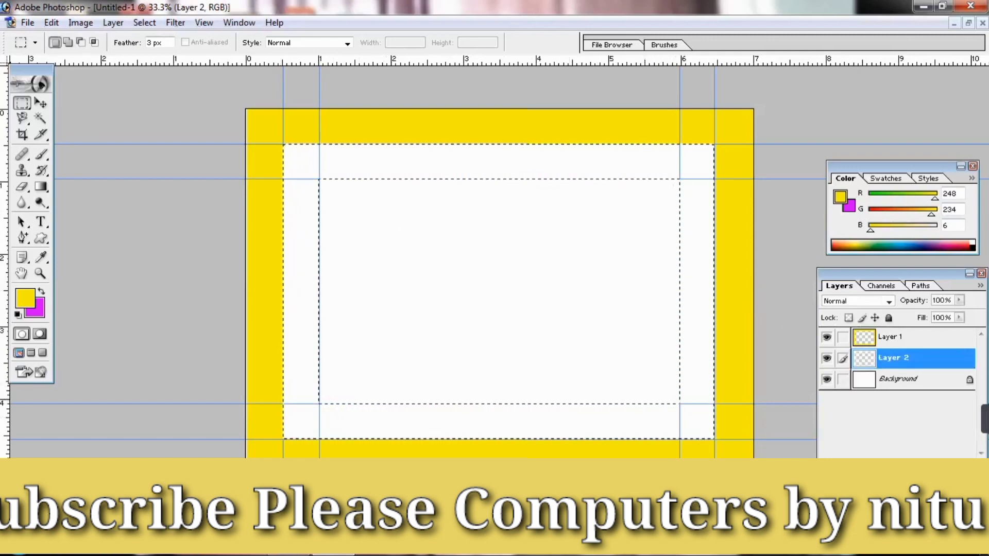
key("alt+BackSpace")
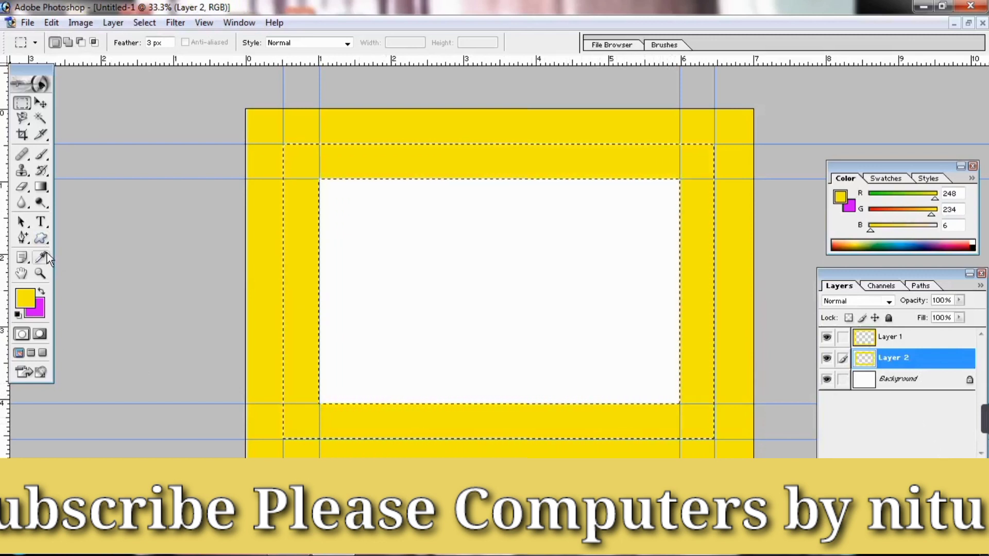
key("ctrl+d")
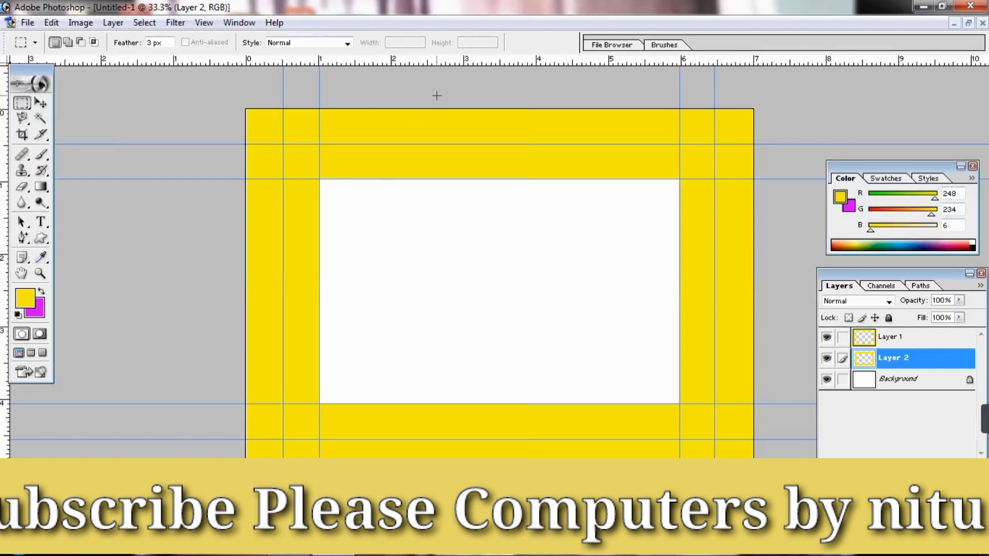
key("ctrl+semicolon")
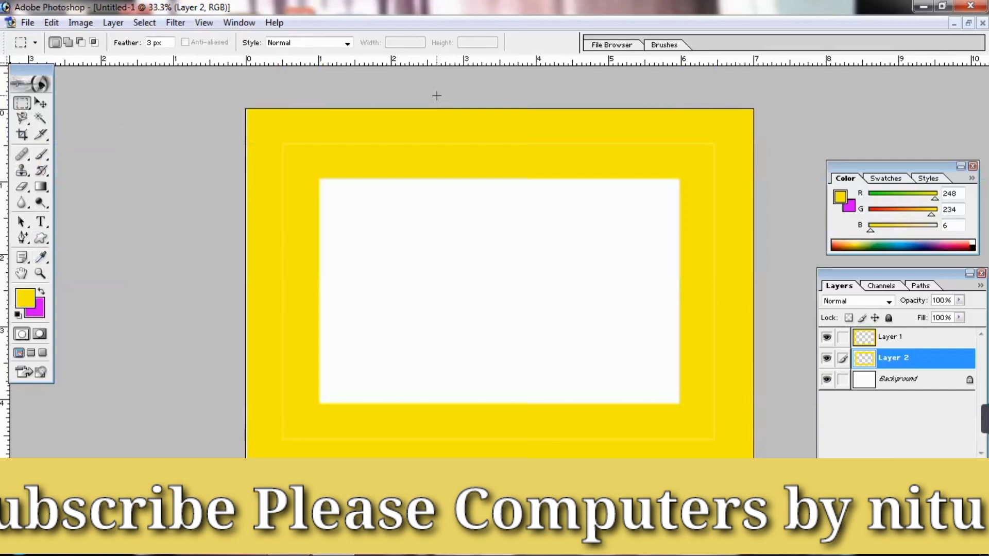
Give Layer 1 a Chisel Hard Bevel and Emboss with a ring-shaped gloss contour.
left_click(919, 342)
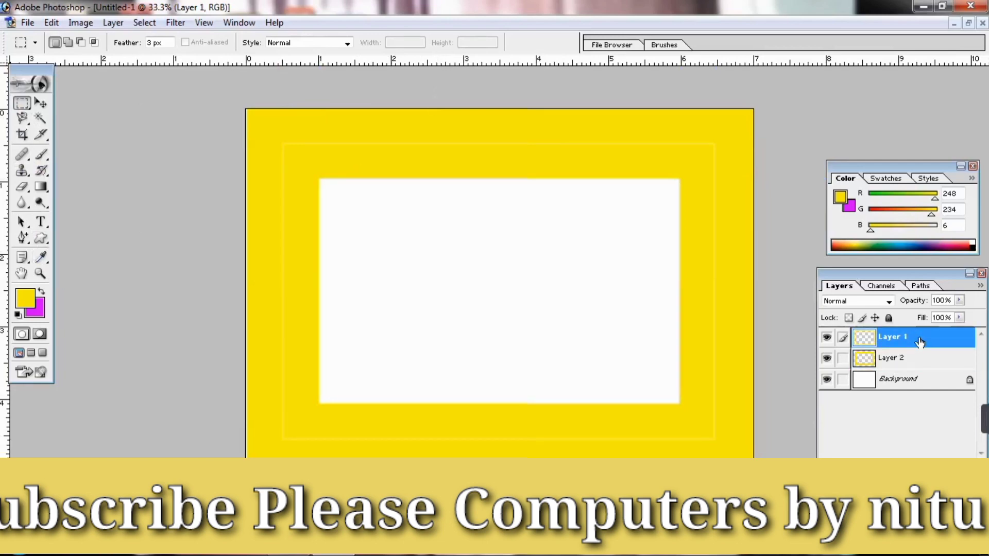
double_click(920, 343)
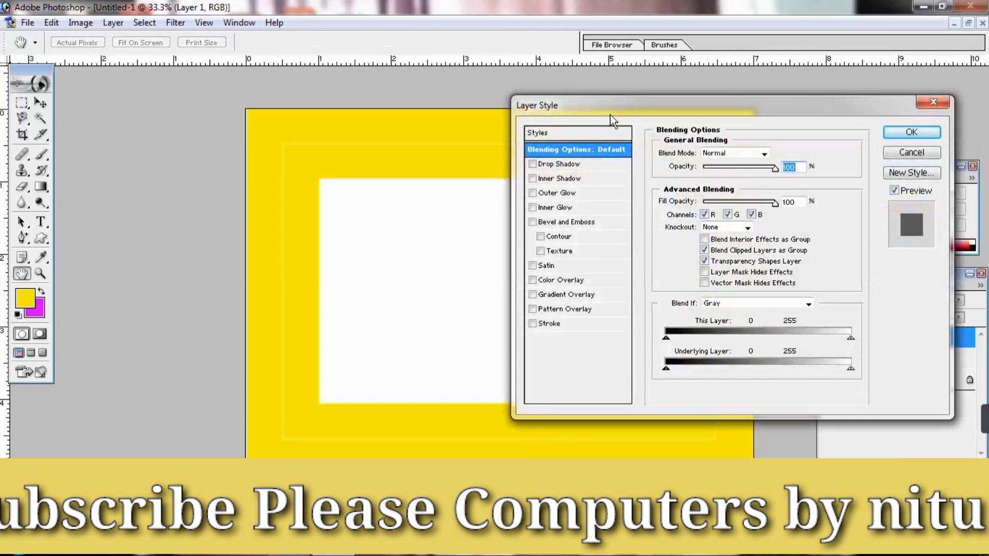
left_click_drag(625, 112, 505, 109)
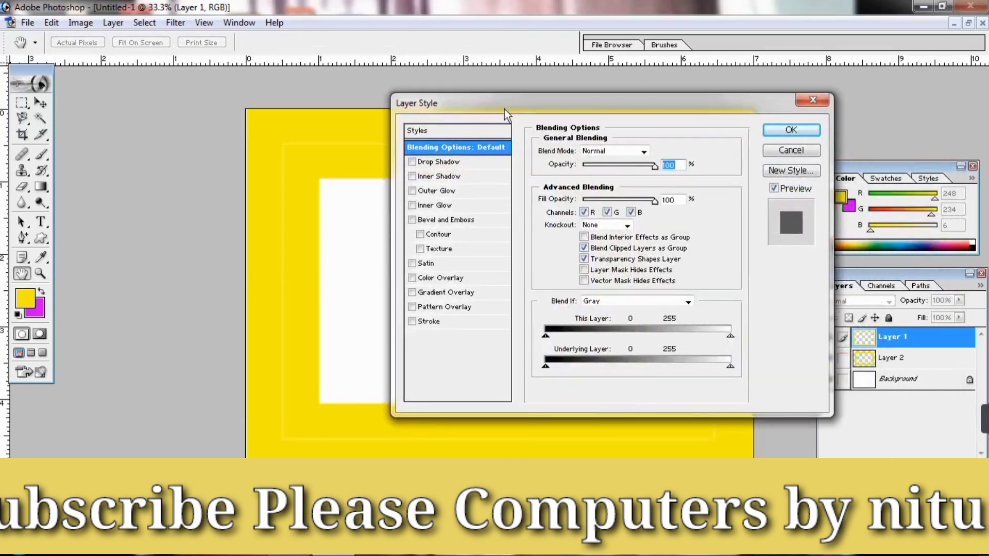
left_click(449, 220)
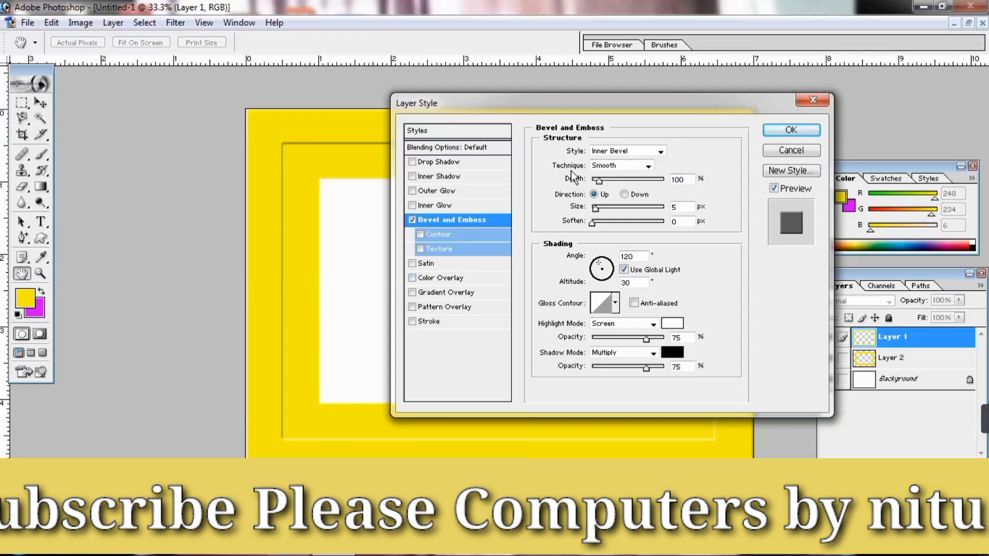
left_click(647, 166)
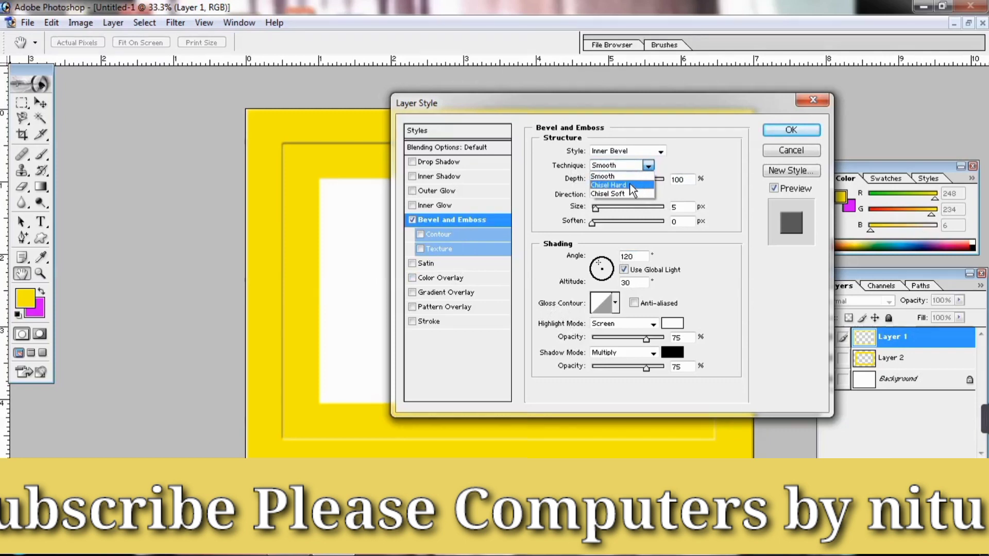
left_click(629, 185)
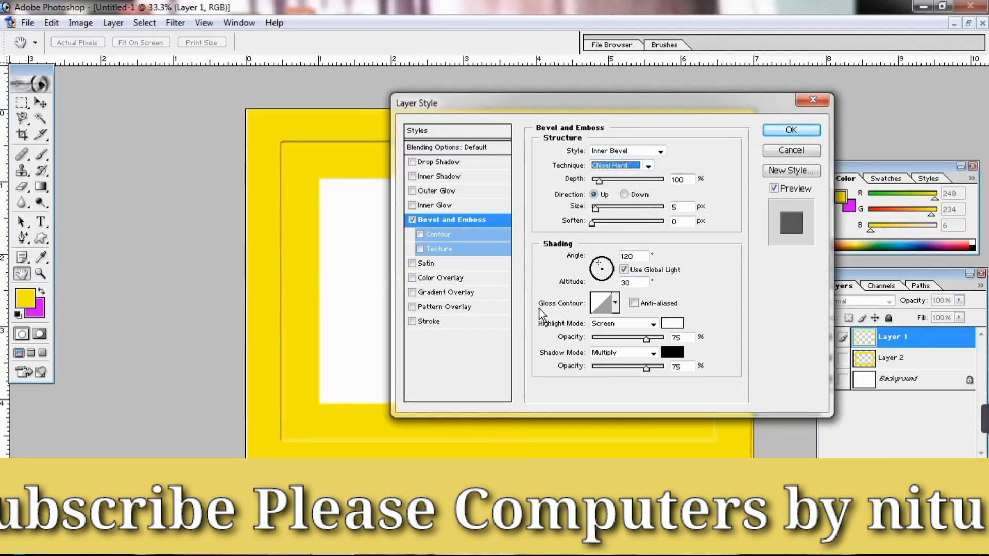
left_click(615, 304)
left_click(584, 361)
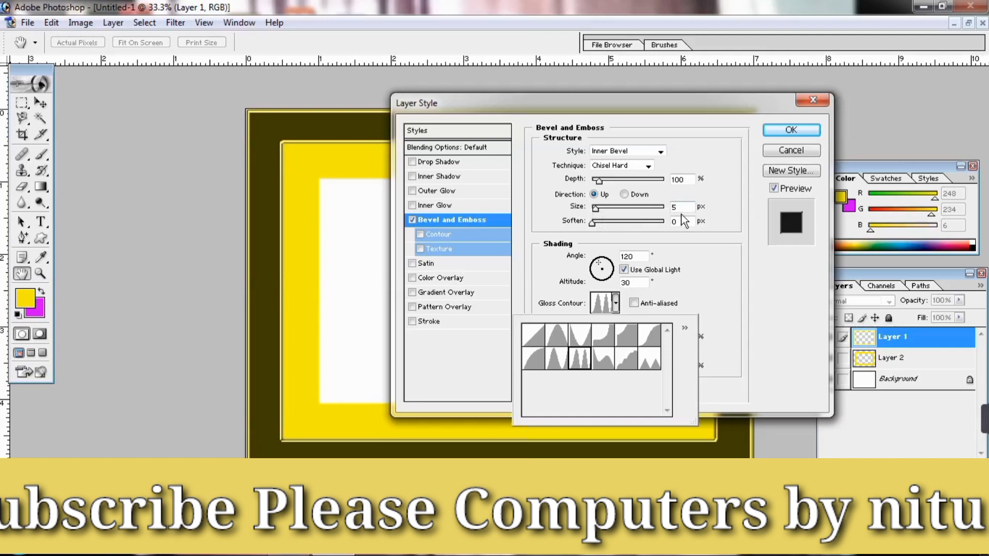
left_click(790, 130)
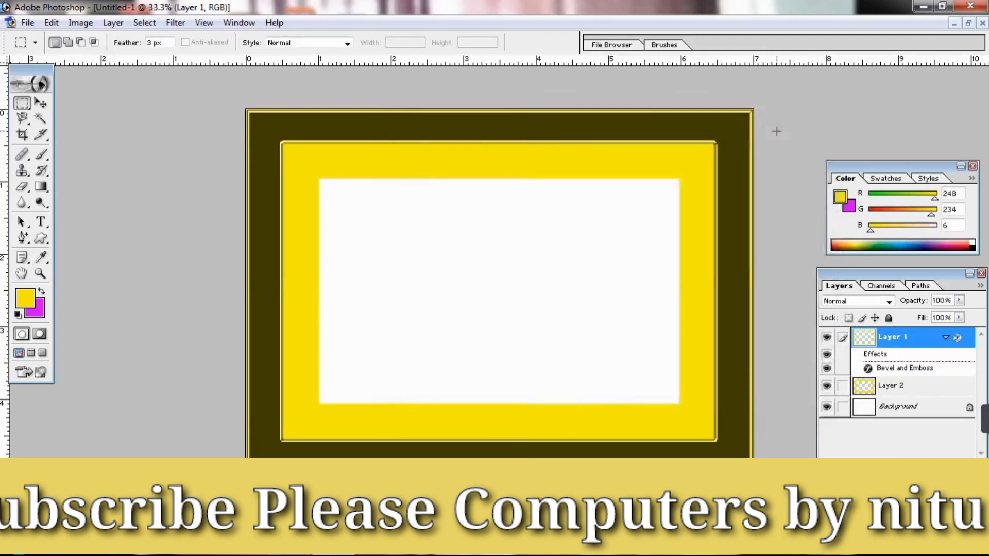
Apply the same Chisel Hard Bevel and Emboss with ring gloss contour to Layer 2.
left_click(908, 389)
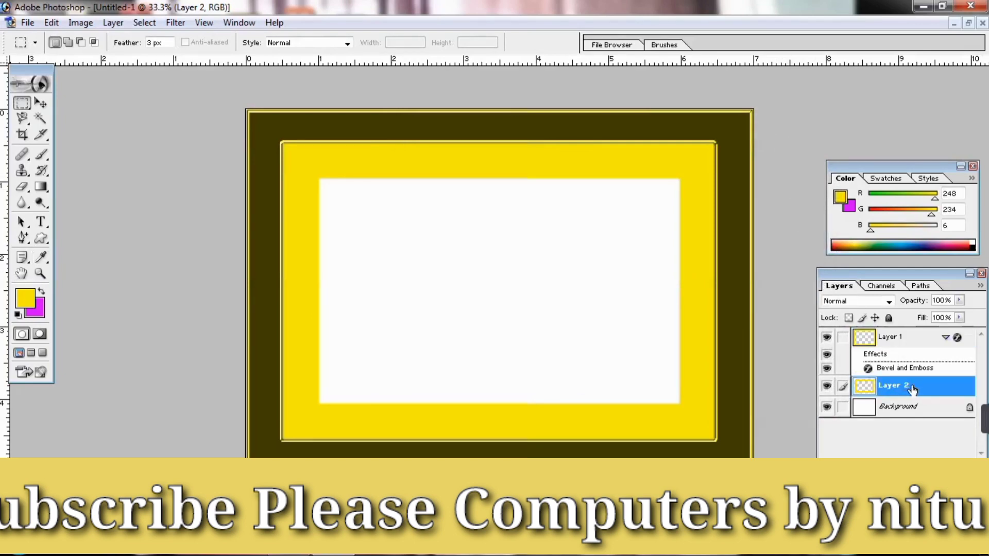
double_click(911, 390)
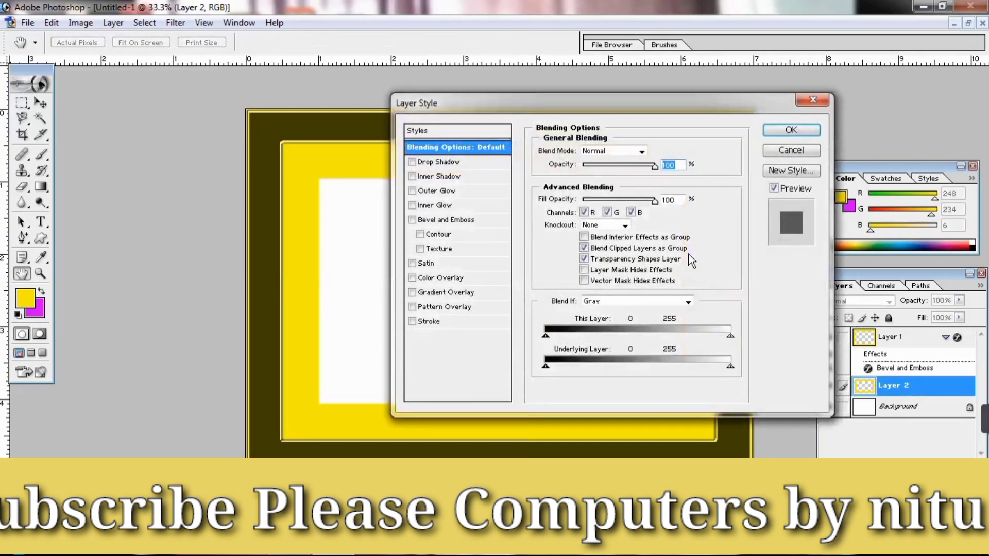
left_click(459, 221)
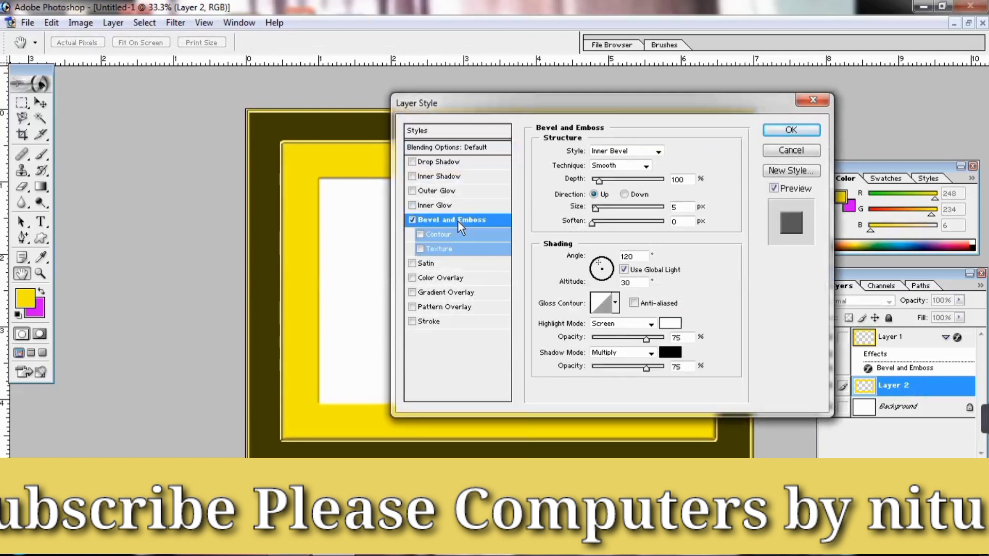
left_click(648, 165)
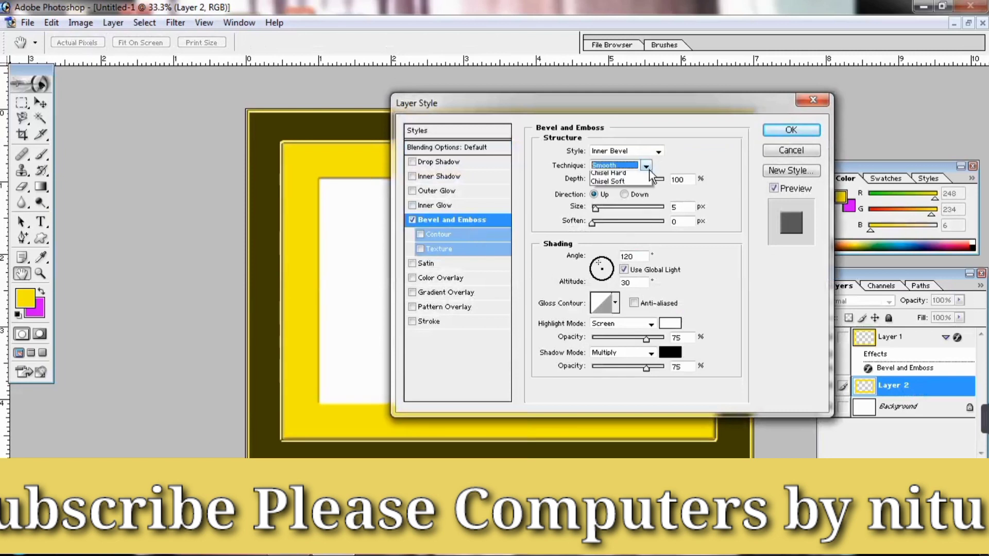
left_click(613, 184)
left_click(615, 305)
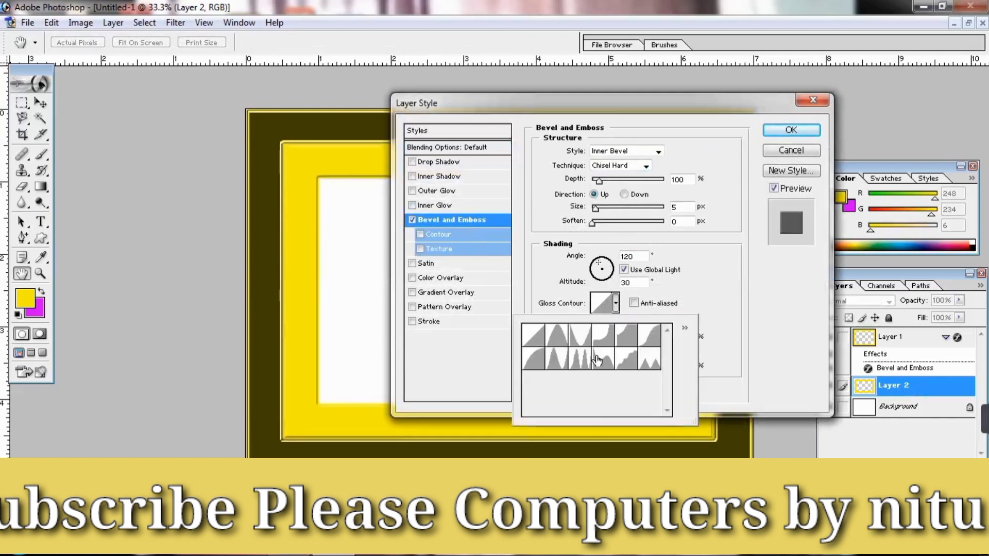
left_click(580, 358)
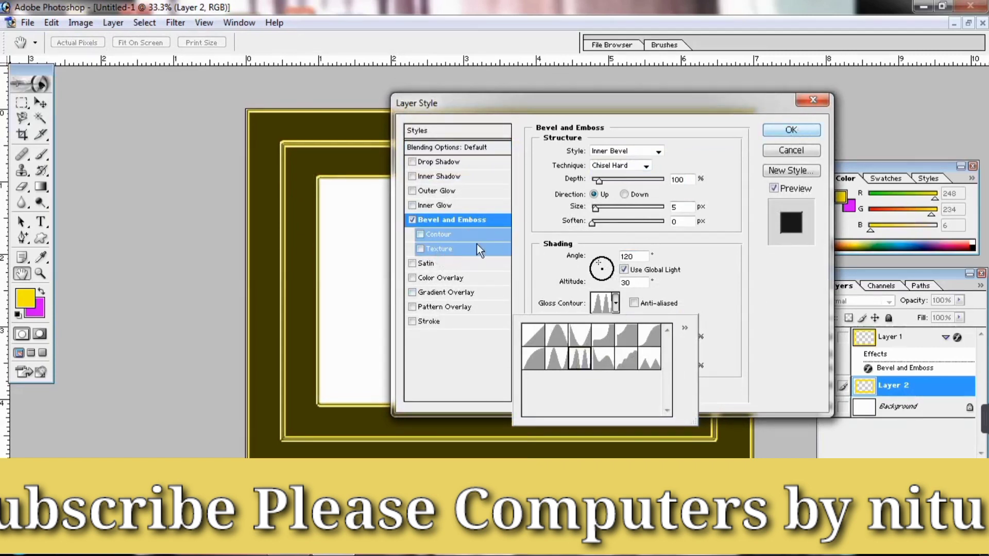
left_click(791, 133)
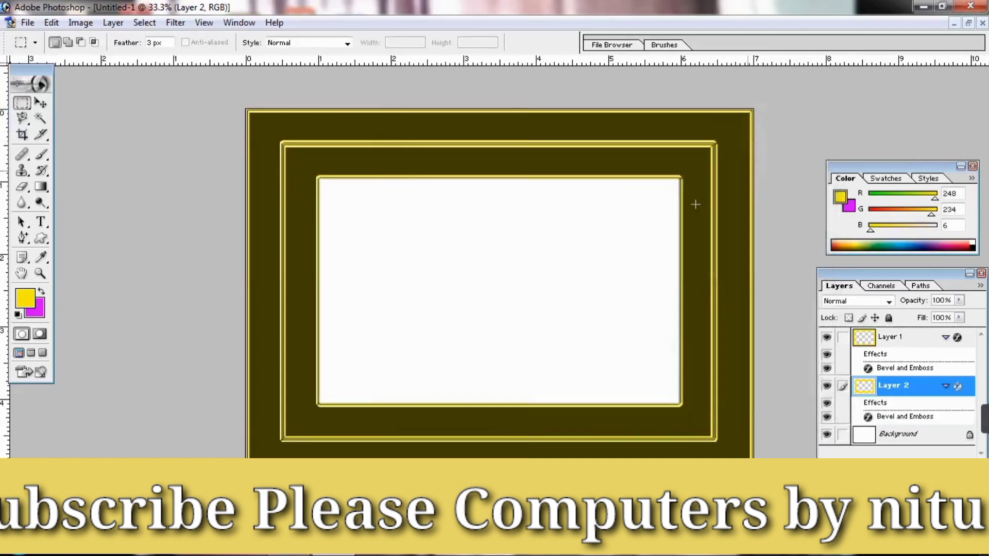
Add a Texture to Layer 2's bevel and choose a different pattern.
double_click(912, 392)
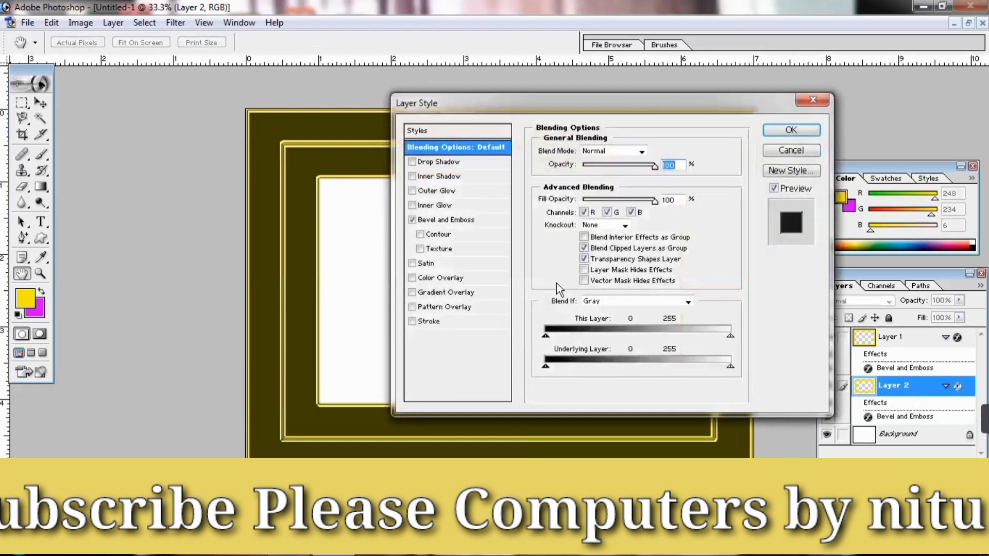
left_click(439, 249)
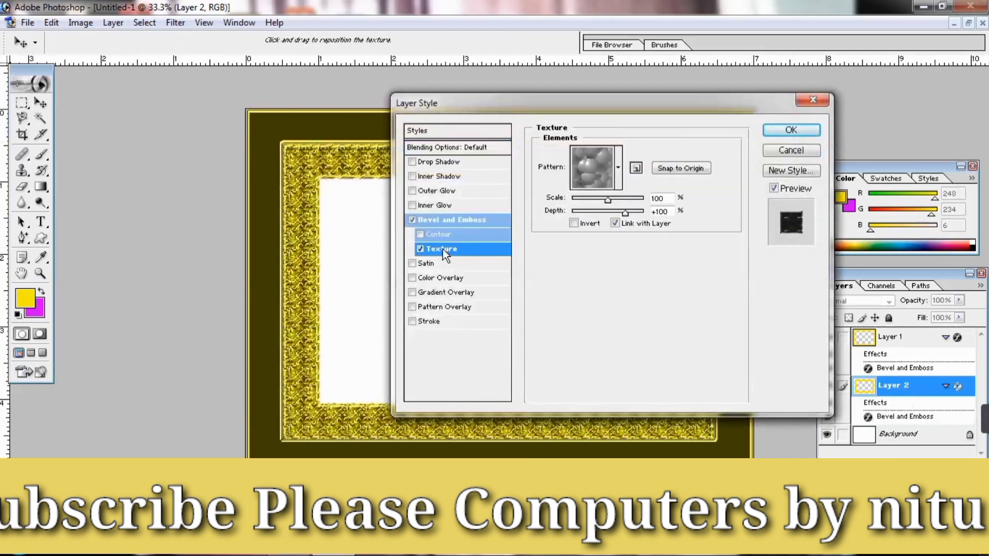
left_click(618, 170)
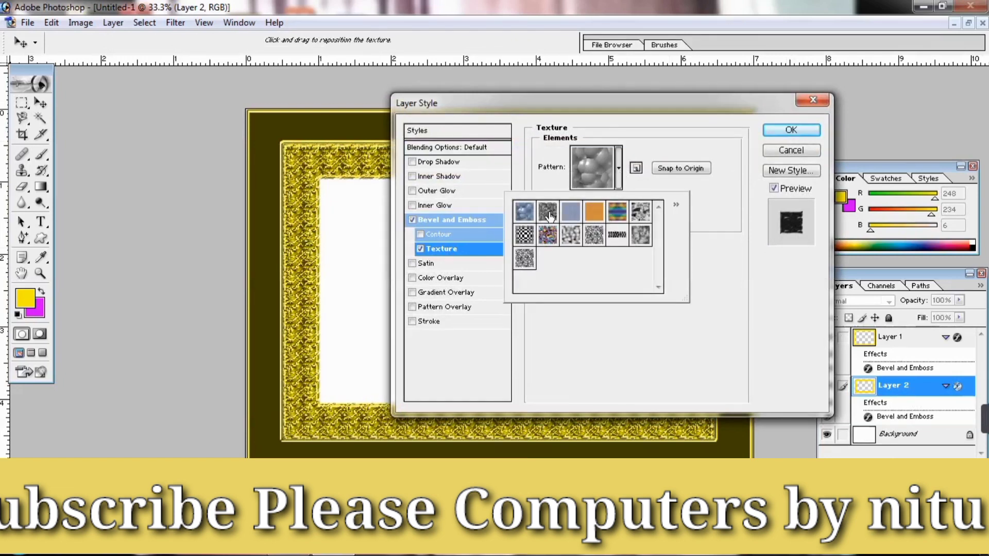
left_click(620, 235)
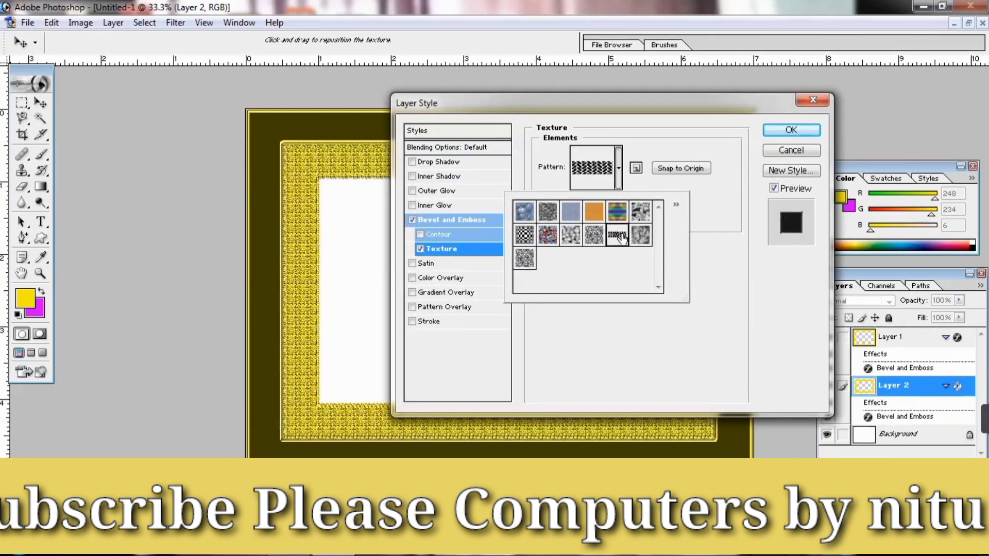
left_click(738, 305)
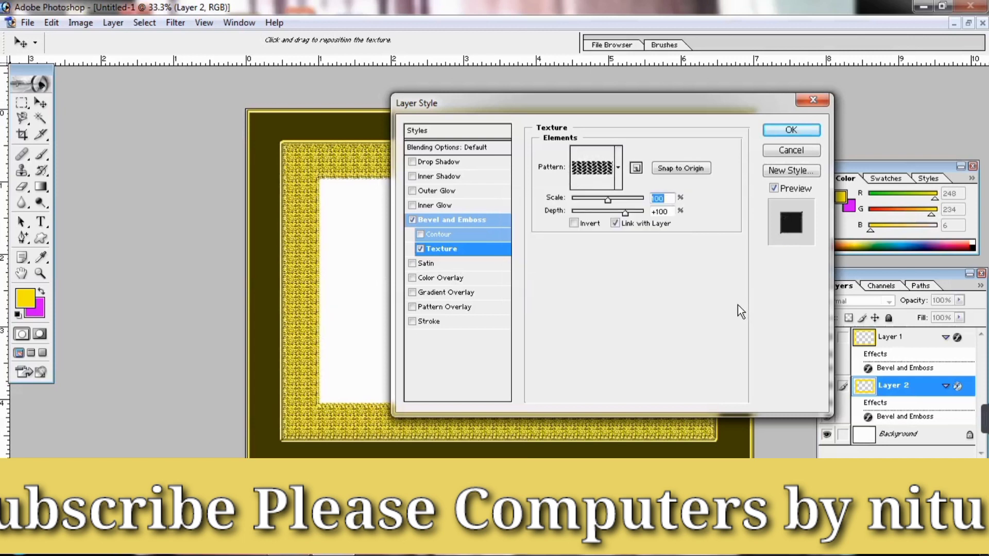
Set the texture depth to +336 with Invert unchecked, and apply the style.
left_click(629, 212)
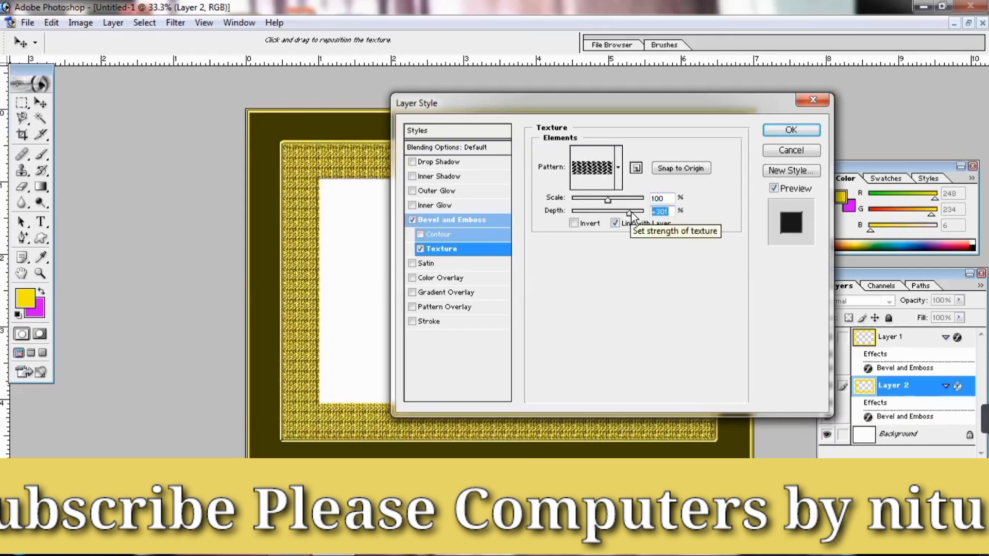
left_click(573, 225)
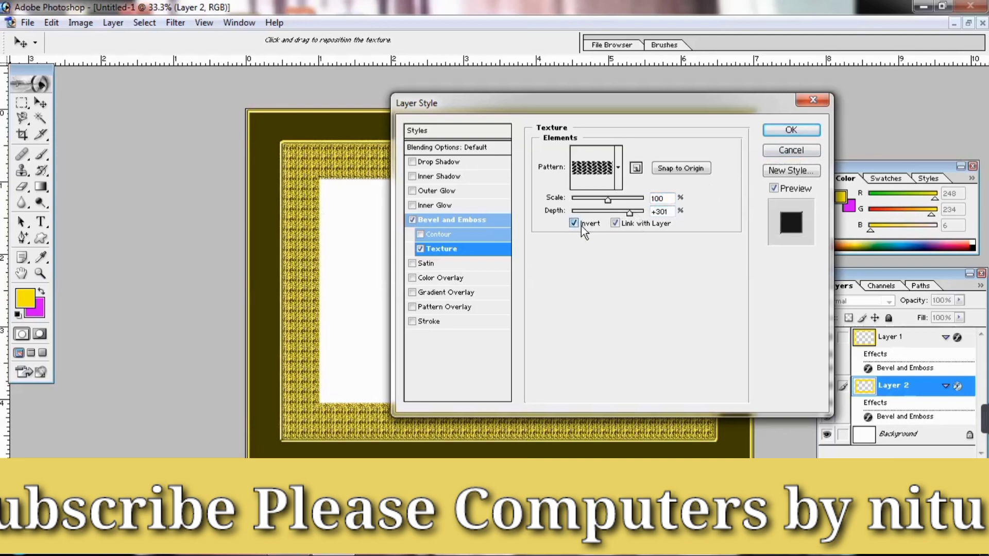
left_click(581, 225)
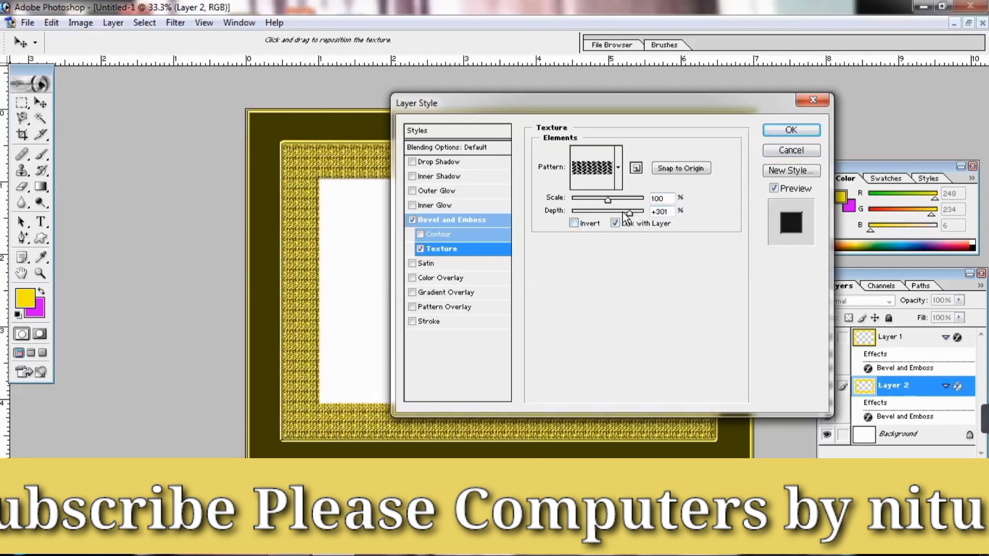
left_click(622, 212)
left_click(574, 223)
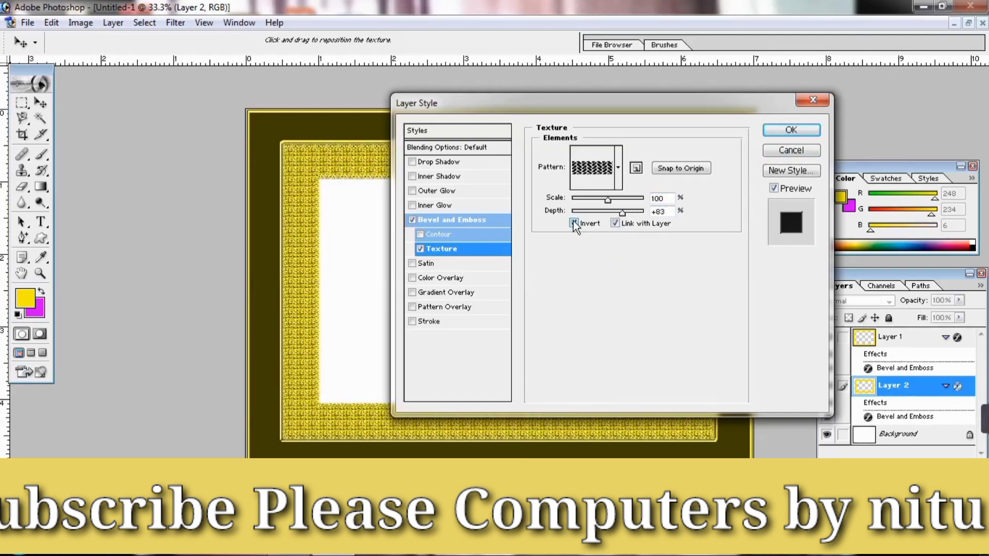
left_click(581, 225)
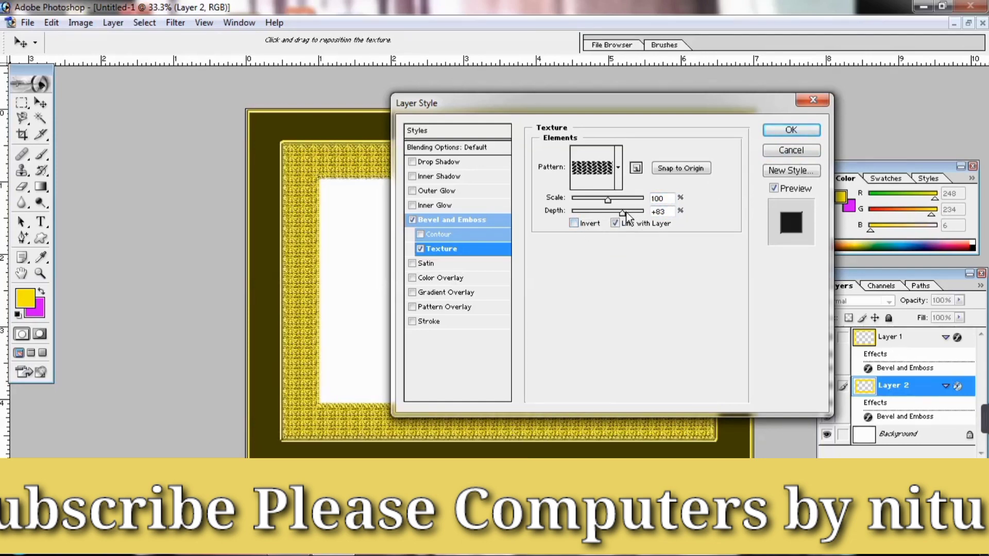
left_click_drag(627, 214, 630, 214)
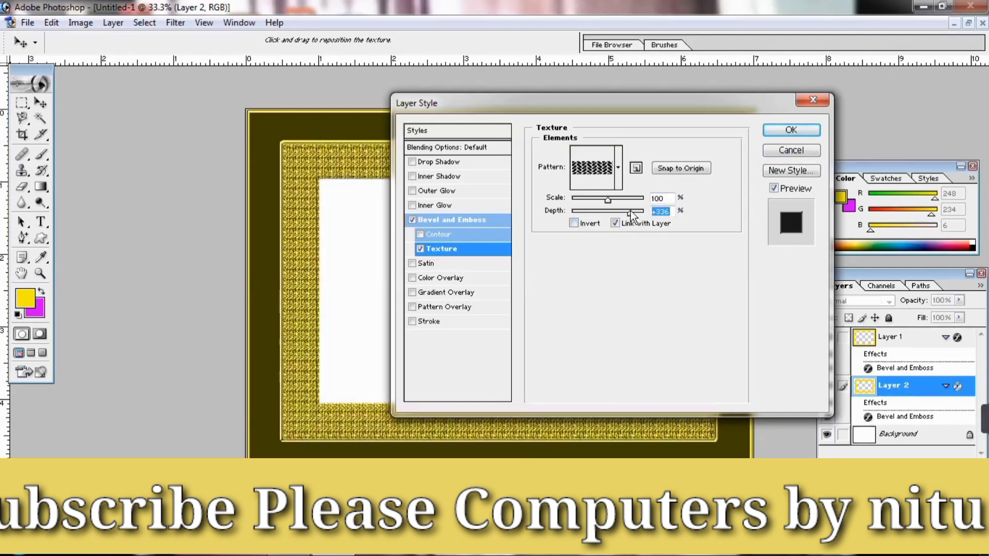
left_click(791, 131)
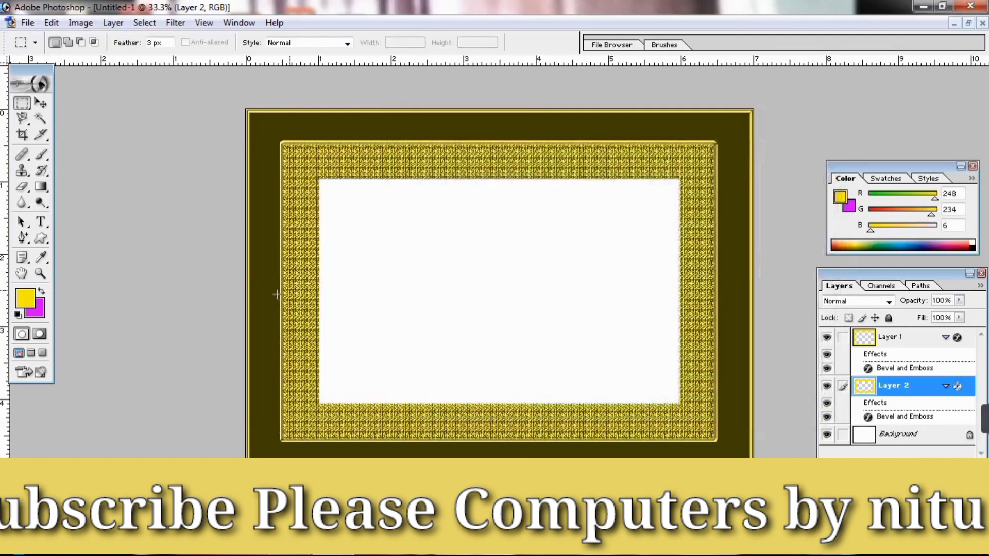
Draw a small Floral Ornament 1 custom shape in the white centre of the frame.
left_click(41, 240)
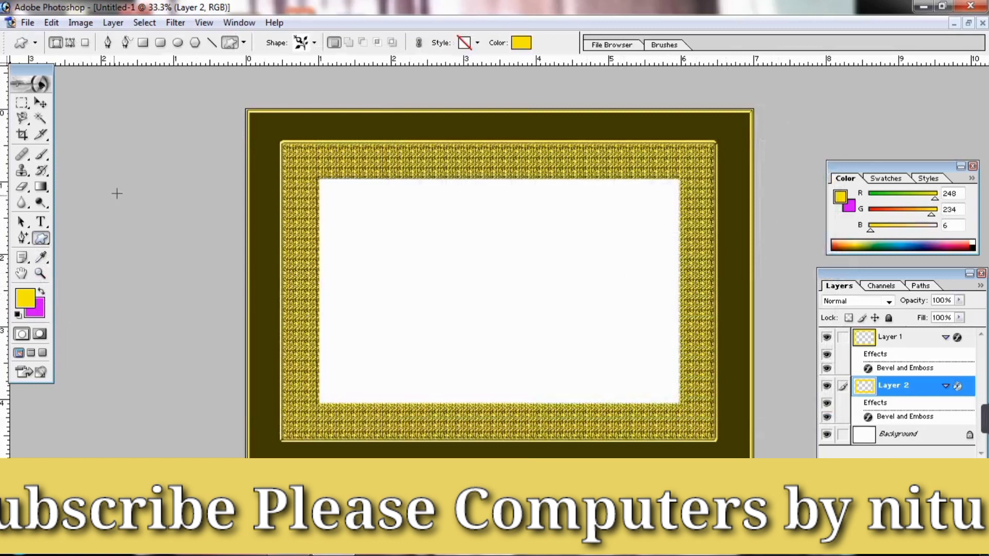
left_click(47, 239)
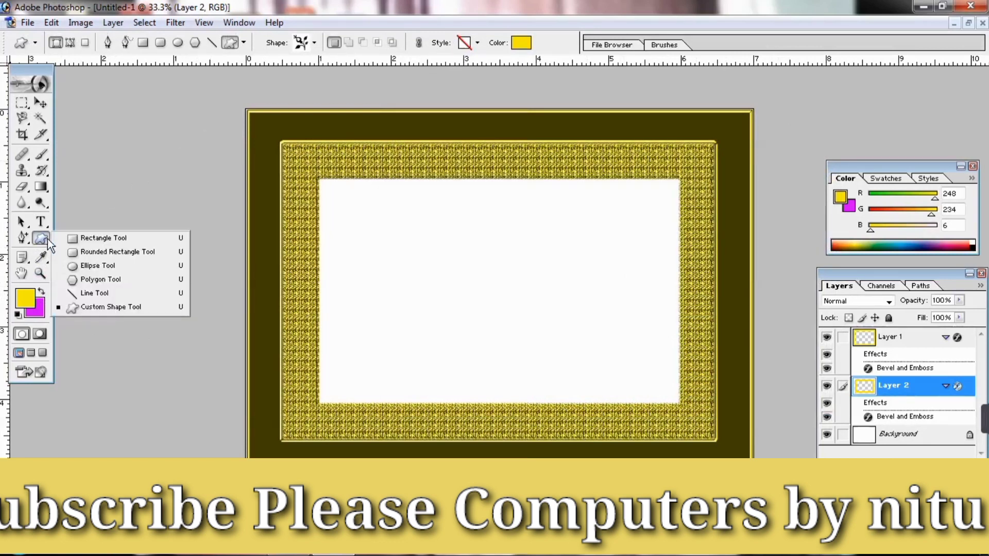
left_click(107, 307)
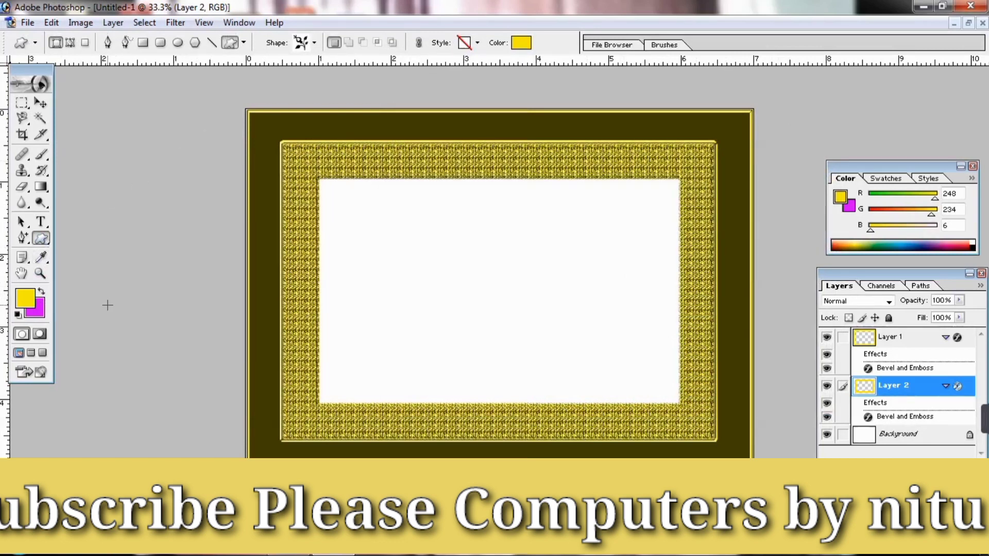
left_click(315, 43)
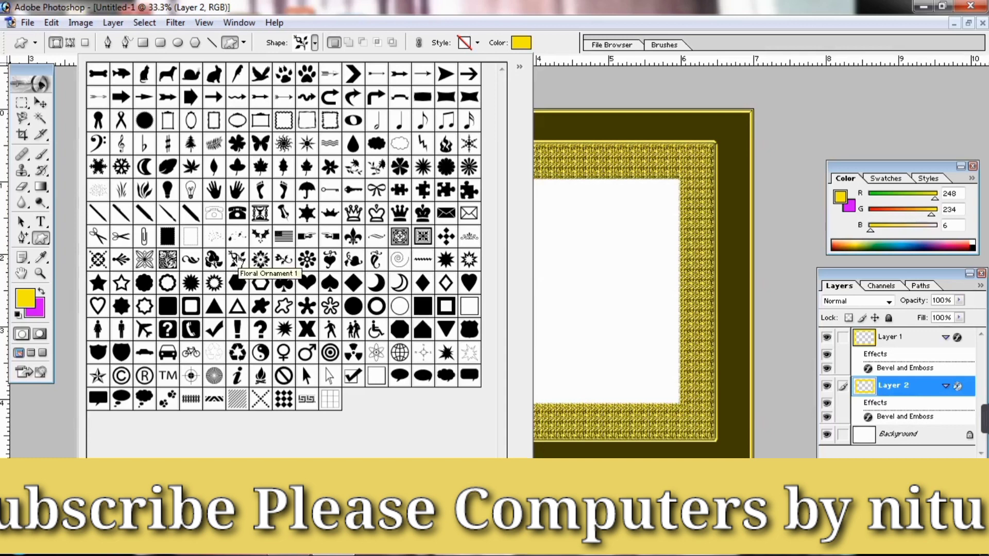
left_click(237, 259)
left_click(567, 260)
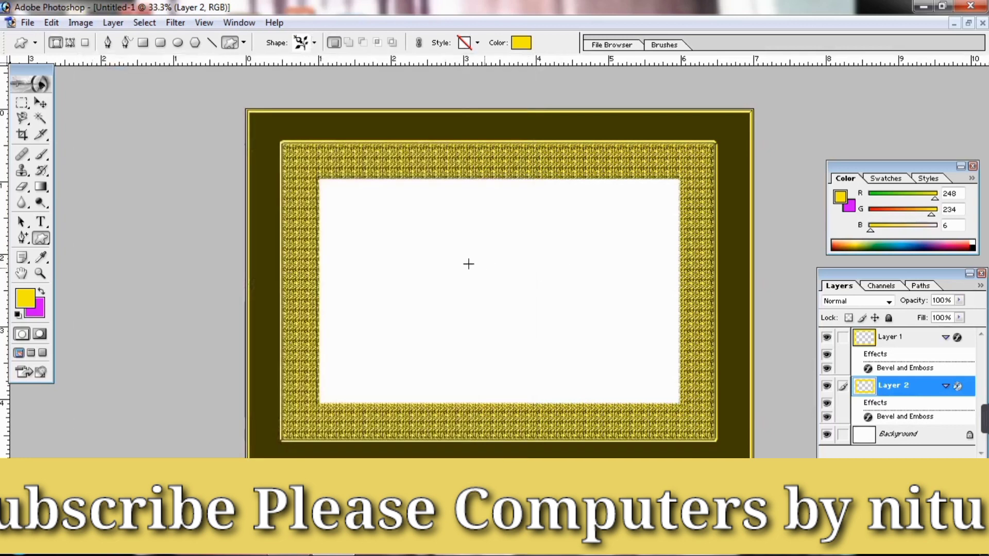
mouse_move(448, 232)
left_mouse_down()
mouse_move(489, 268)
mouse_move(479, 259)
left_mouse_up()
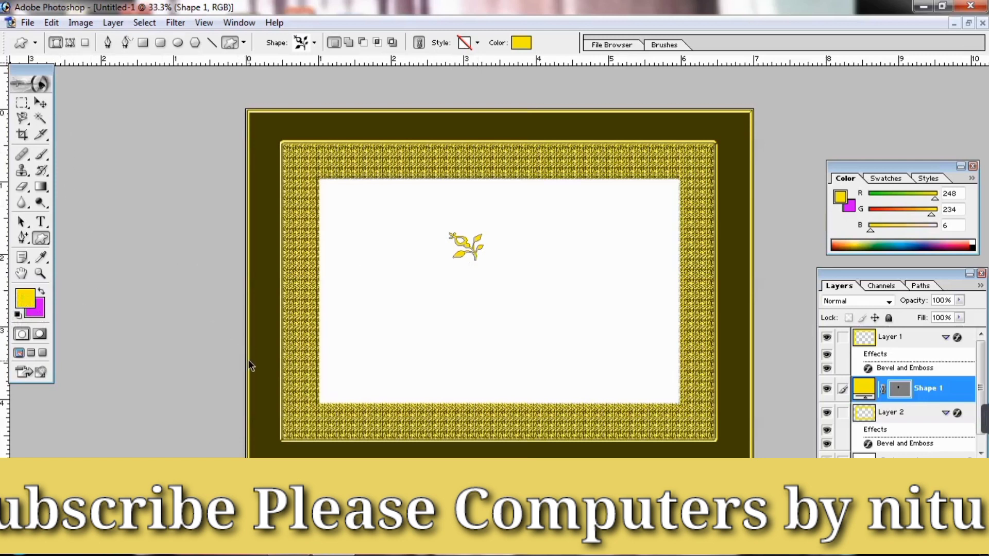
Move the floral ornament to the top-left corner, shrink it, and bring its layer to the top.
key("ctrl+t")
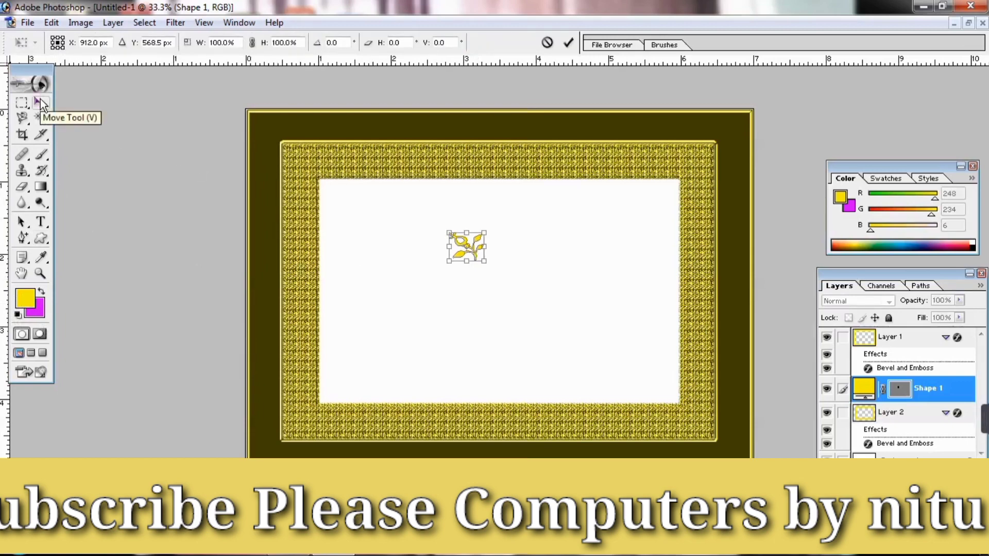
left_click(40, 100)
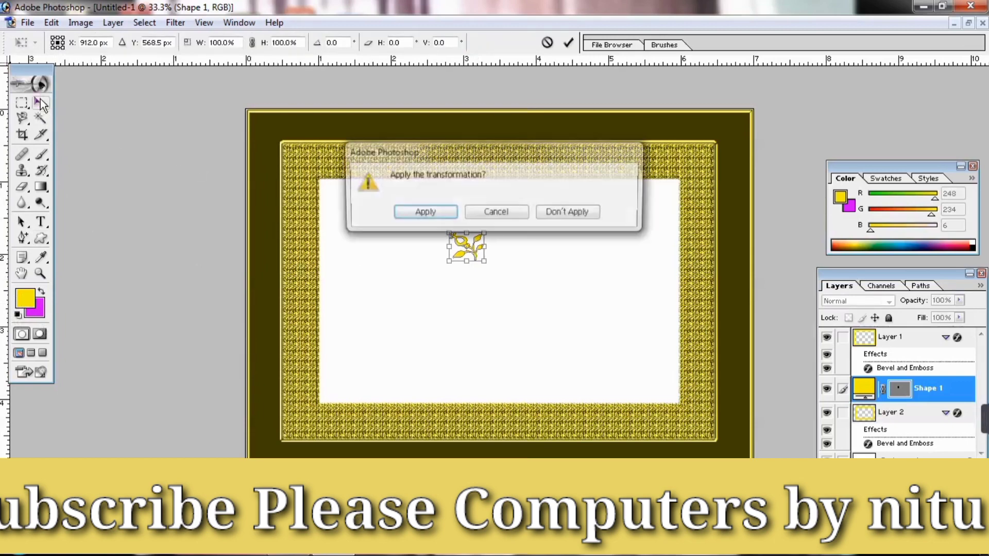
left_click(423, 213)
mouse_move(456, 242)
left_mouse_down()
mouse_move(273, 147)
mouse_move(276, 124)
left_mouse_up()
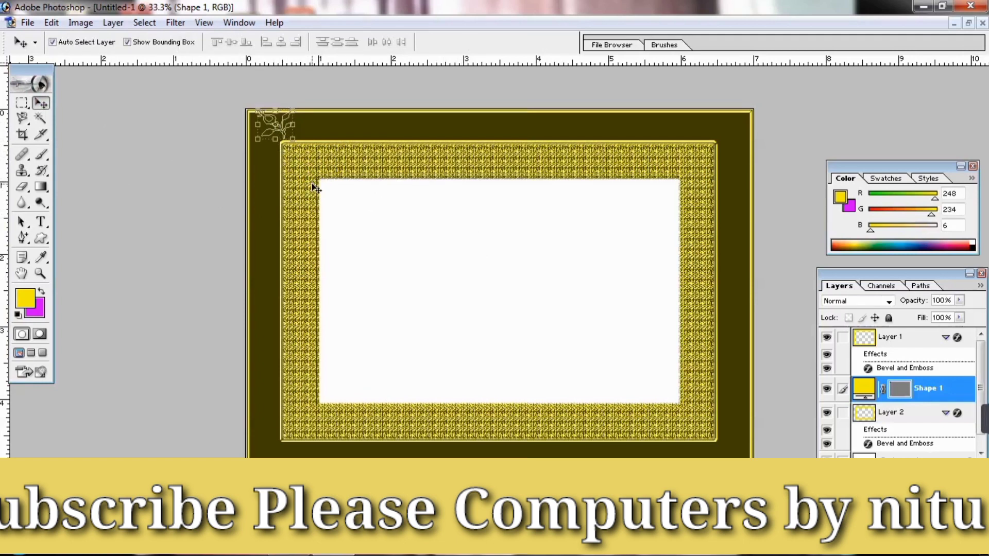
key("ctrl+t")
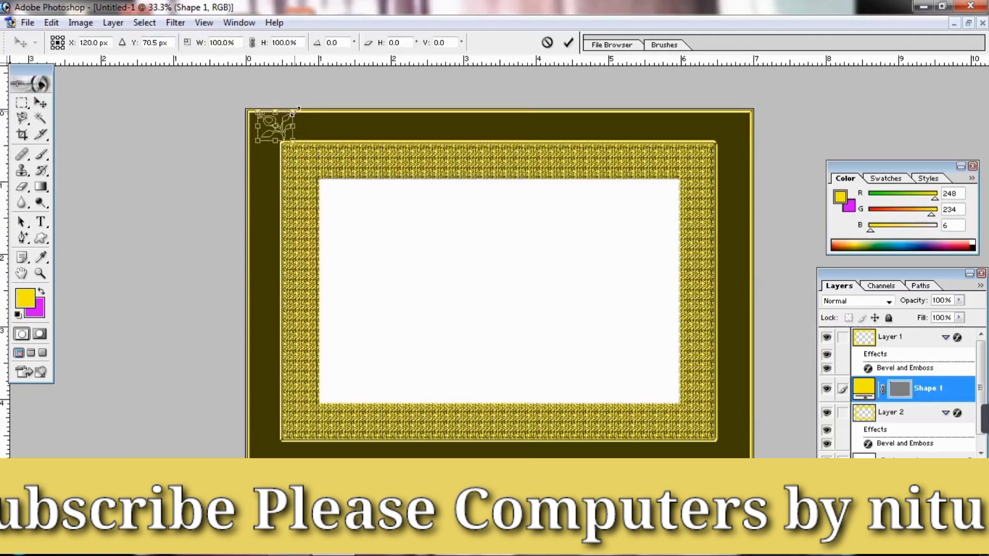
left_click_drag(290, 111, 294, 113)
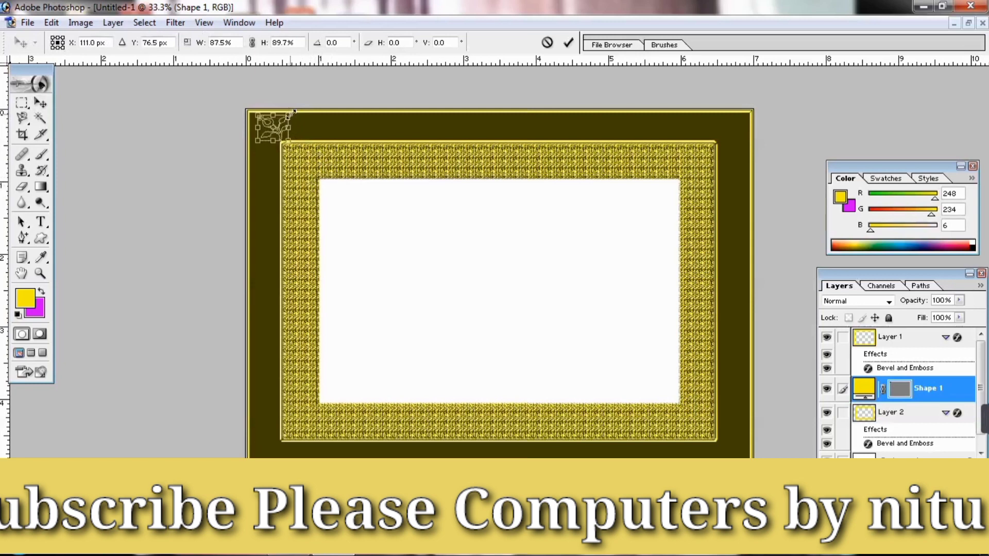
key("Return")
key("ctrl+shift+bracketright")
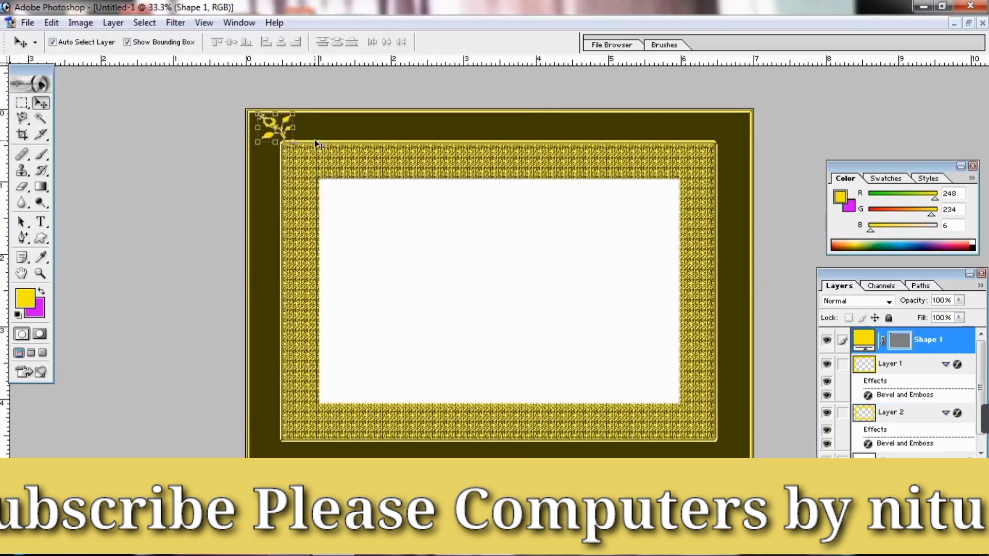
key("Up")
key("Up")
key("Up")
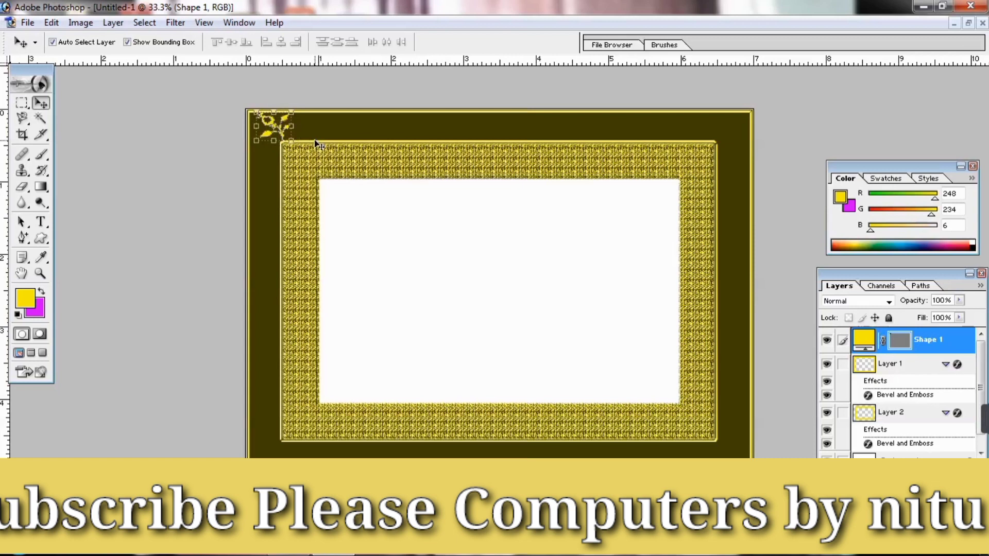
Fine-tune the ornament's size within the corner and apply the transform.
left_click(20, 104)
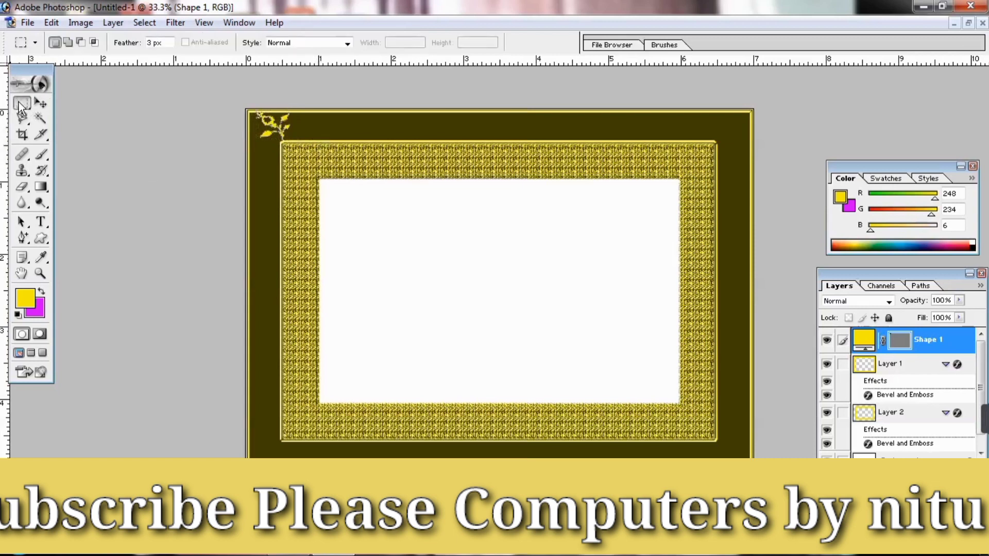
left_click(40, 104)
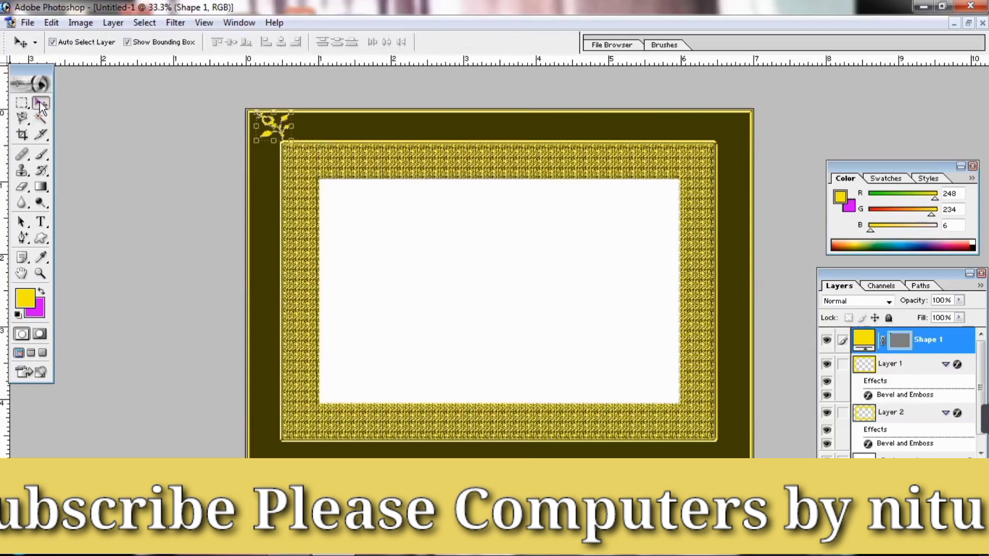
key("ctrl+t")
left_click_drag(291, 111, 290, 116)
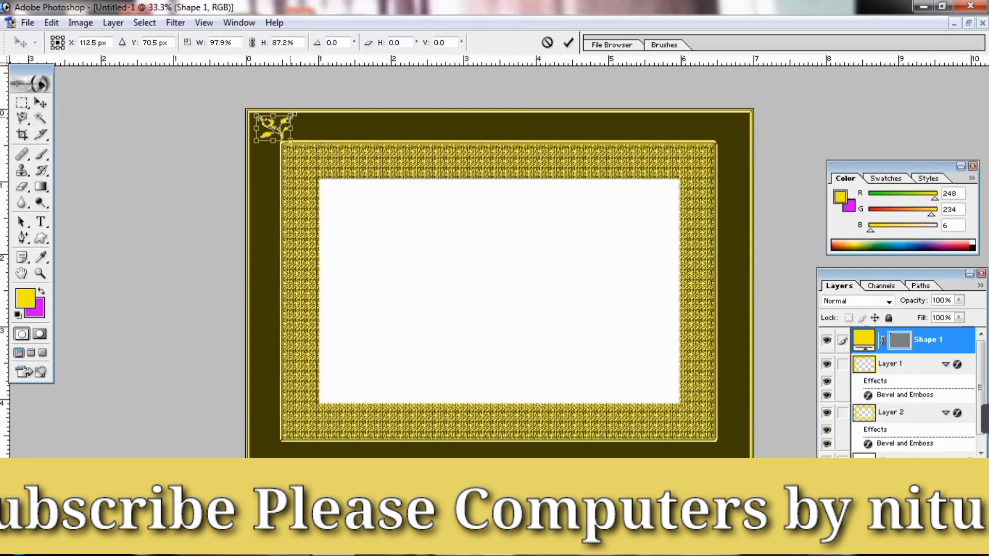
left_click(970, 5)
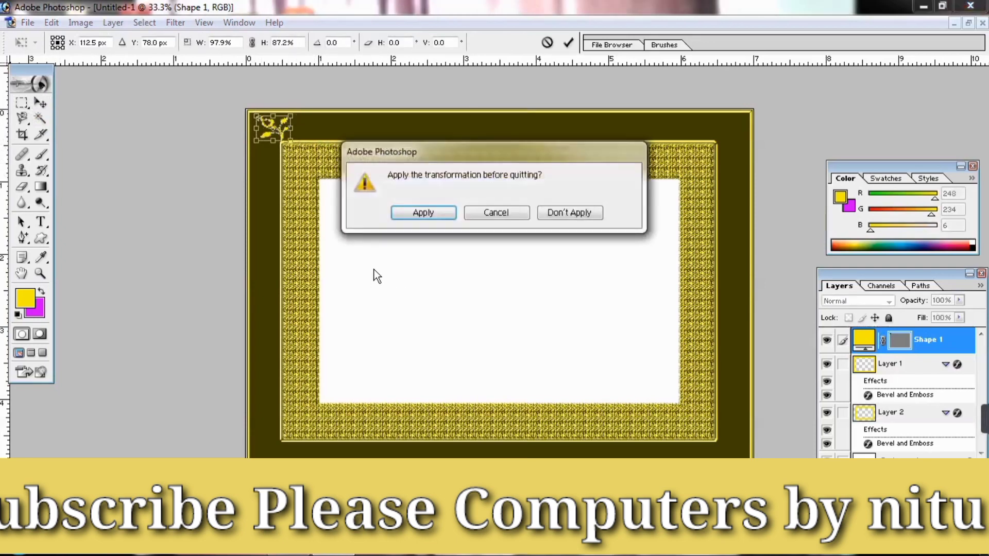
left_click(435, 212)
Duplicate the corner ornament and shift the copy right along the top band.
left_click(524, 212)
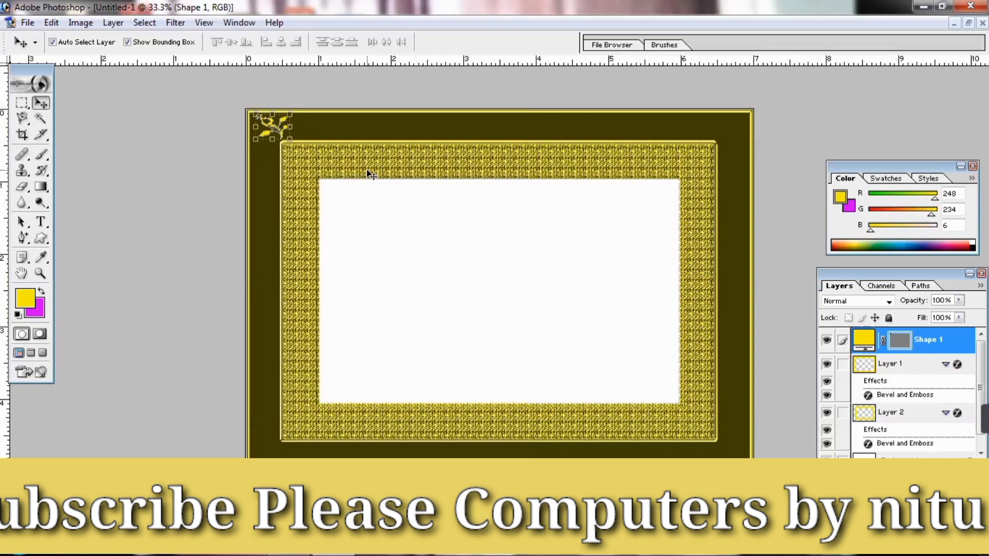
key("ctrl+j")
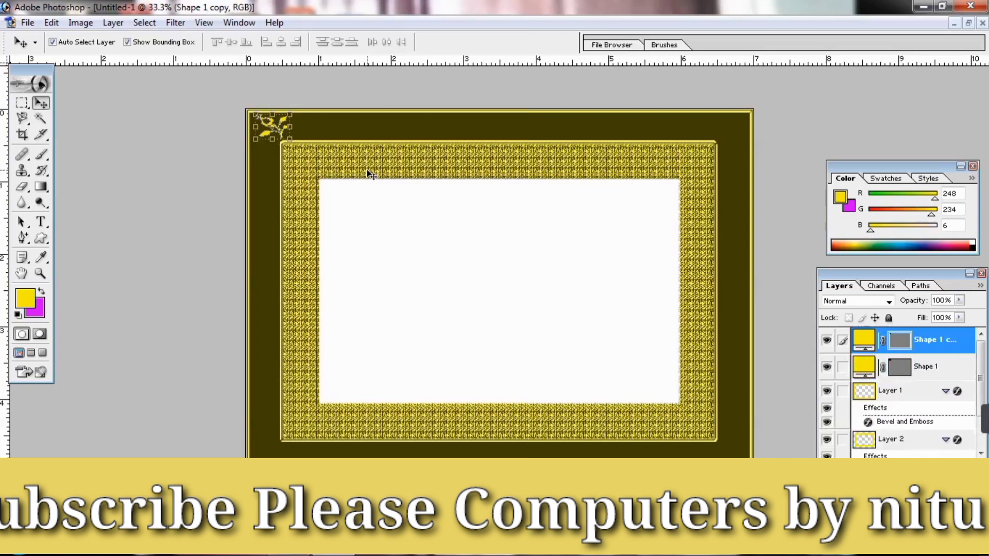
key("ctrl+t")
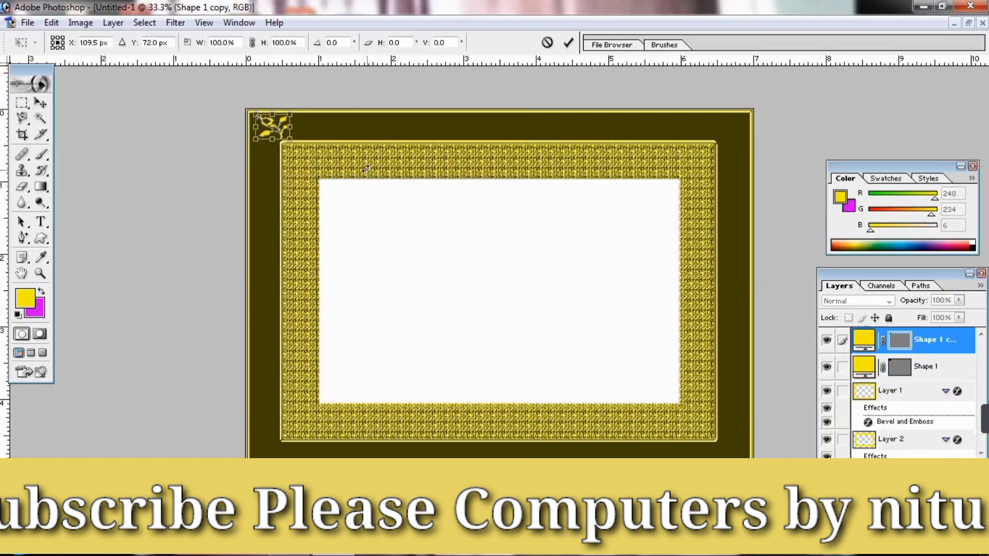
key("Right")
key("Right")
key("Right")
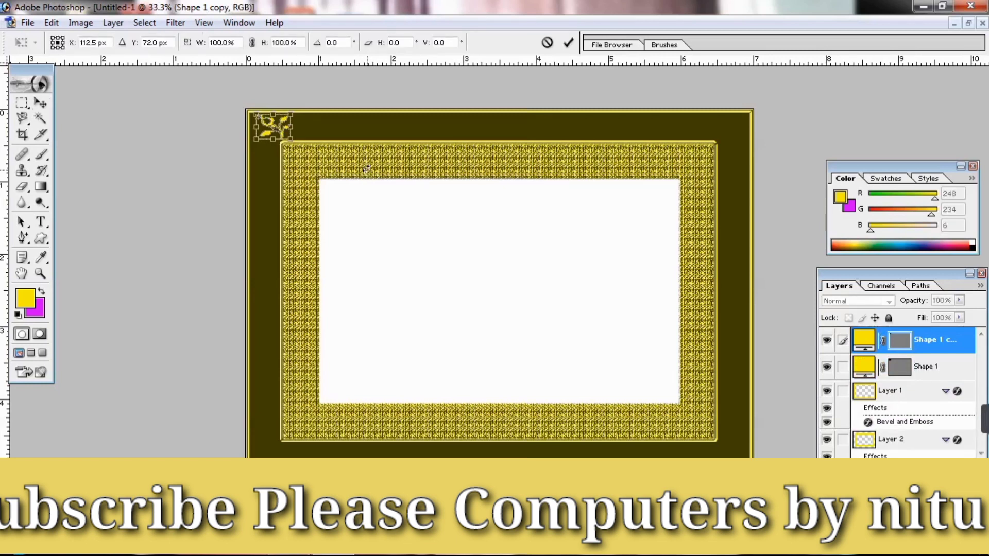
key("Right")
key("Right")
key("Right")
key("Right")
key("Right")
key("Right")
key("Right")
key("Right")
key("Right")
key("Right")
key("Right")
key("Right")
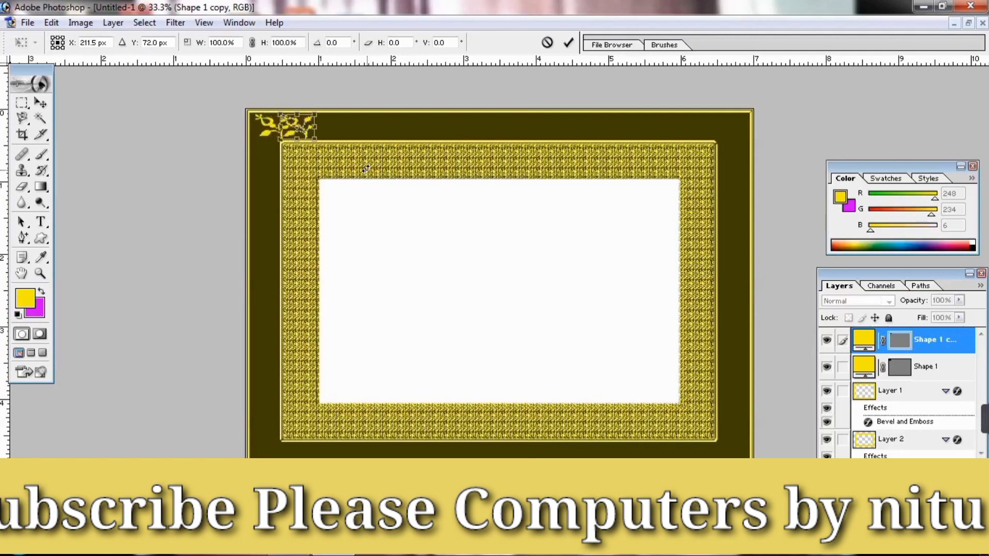
key("Right")
key("Right")
key("Right")
key("Right")
key("Right")
key("Right")
key("Right")
key("Right")
key("Right")
key("Right")
key("Right")
key("Right")
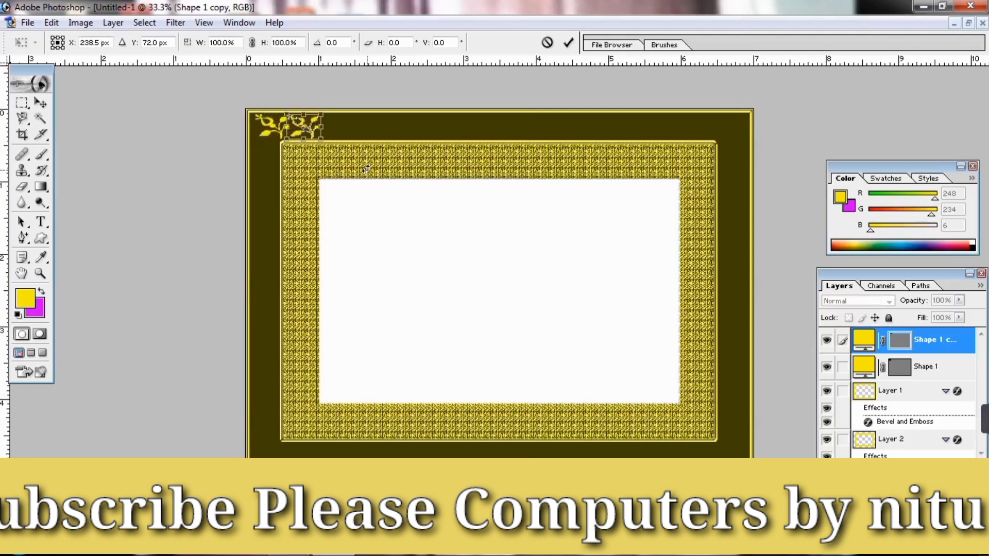
key("Right")
key("Right")
key("Right")
key("Right")
key("Right")
key("Right")
key("Right")
key("Right")
key("Right")
key("Right")
key("Right")
key("Right")
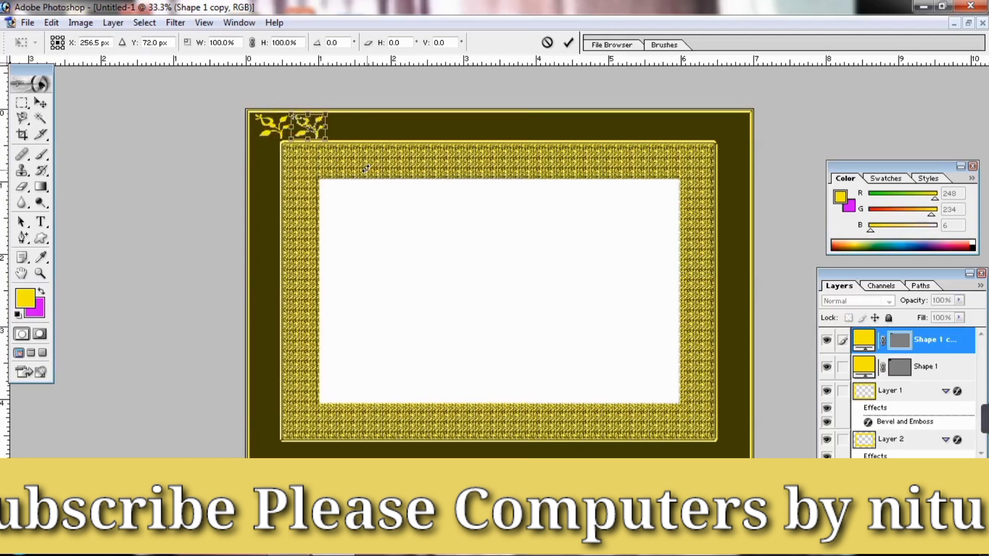
key("Right")
key("Right")
key("Right")
key("Right")
key("Right")
key("Right")
key("Right")
key("Right")
key("Right")
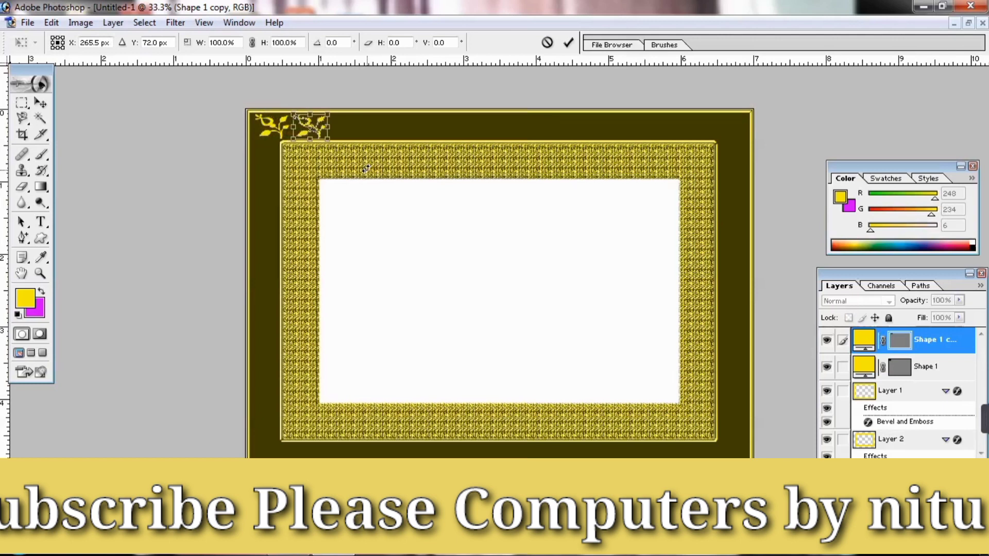
key("Return")
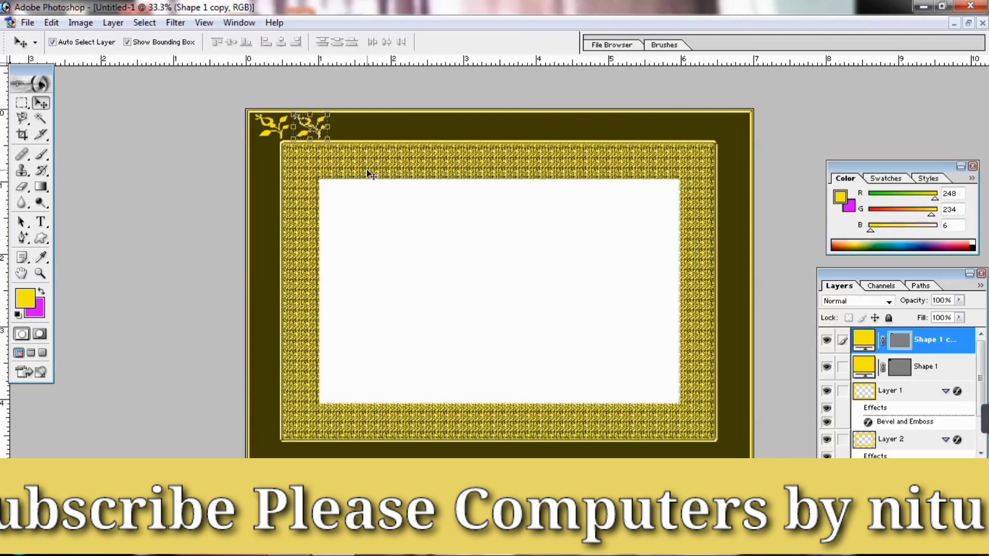
Repeat the duplicate-and-shift with Ctrl+Shift+Alt+T to extend the ornament row.
key("ctrl+alt+shift+t")
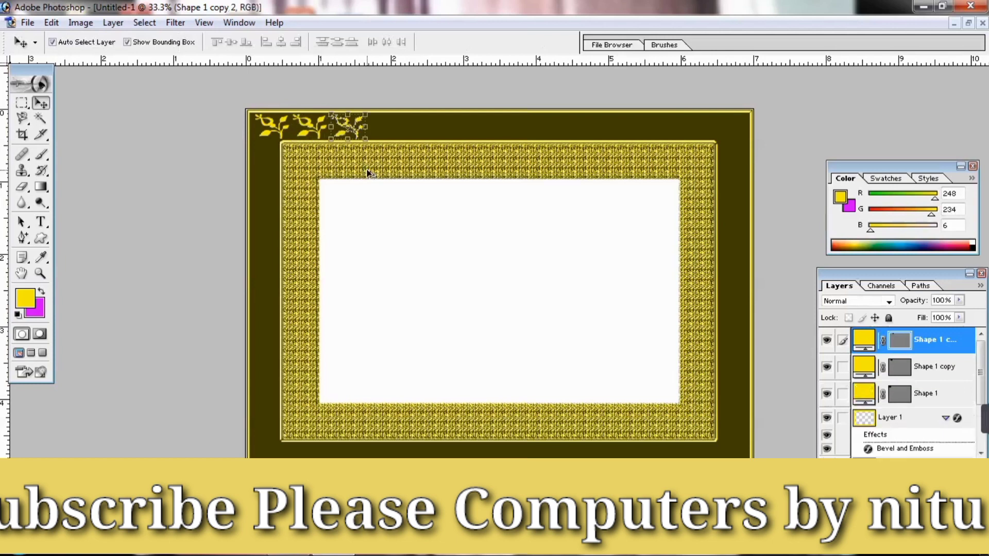
key("ctrl+alt+shift+t")
key("ctrl+alt+shift+t")
key("ctrl+alt+shift+t")
key("ctrl+alt+shift+t")
key("ctrl+alt+shift+t")
key("ctrl+alt+shift+t")
key("ctrl+alt+shift+t")
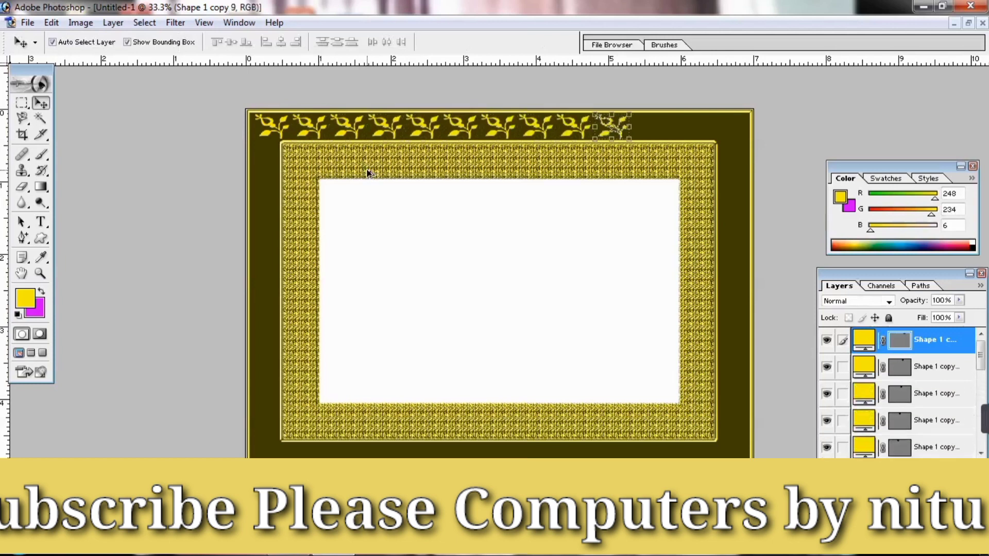
key("ctrl+alt+shift+t")
key("ctrl+alt+shift+t")
key("ctrl+alt+shift+t")
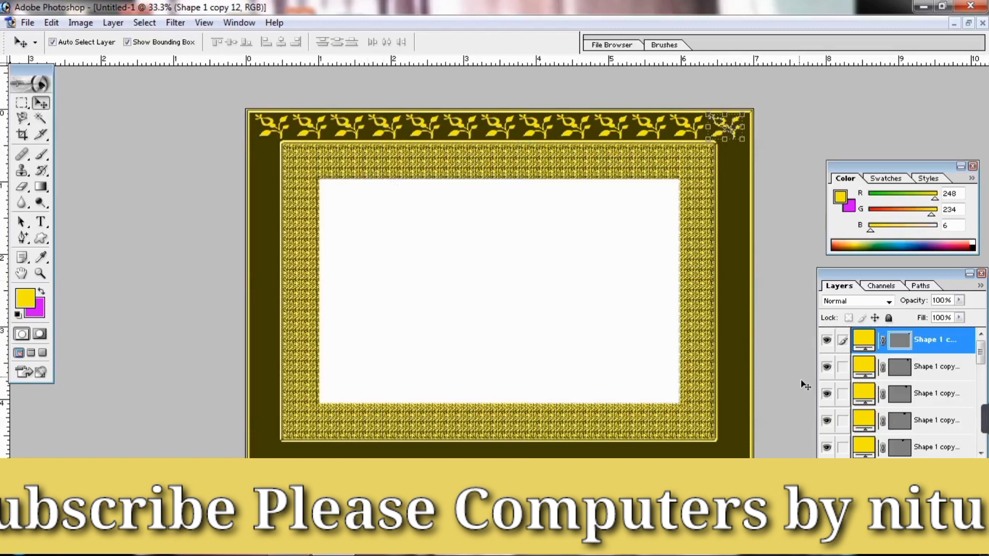
Link the first several Shape 1 copy ornament layers in the Layers palette.
left_click(842, 367)
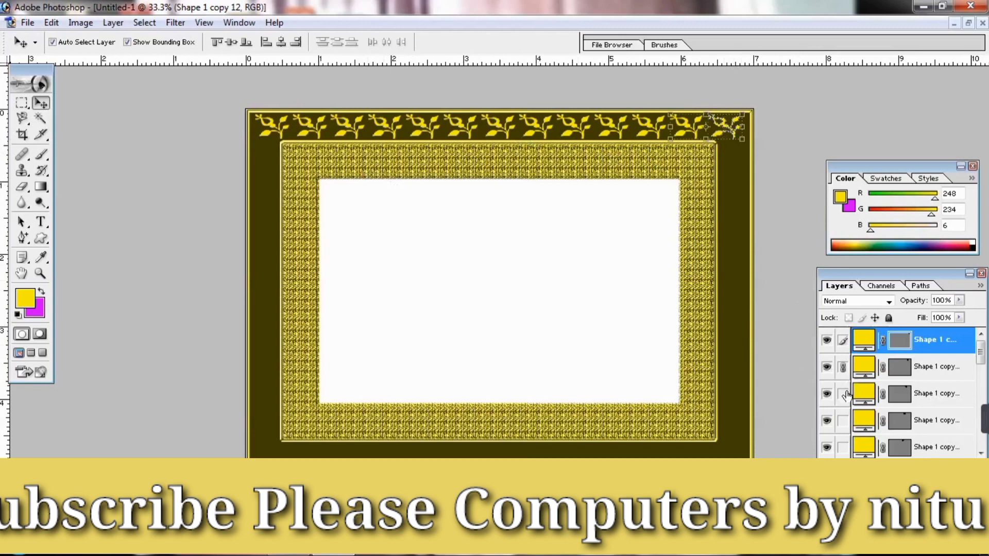
left_click(842, 394)
scroll(843, 399, "down", 1)
left_click(842, 394)
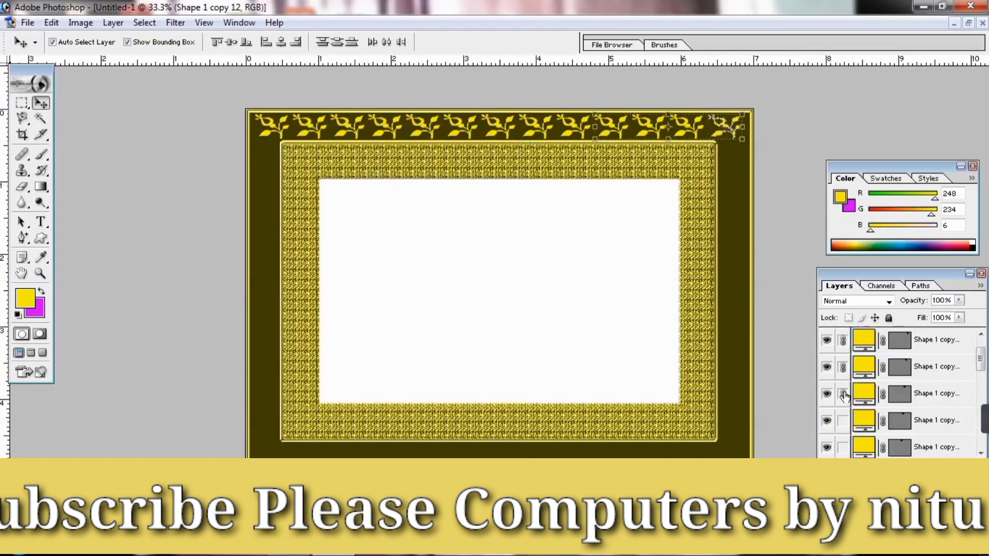
scroll(857, 404, "down", 1)
left_click(843, 394)
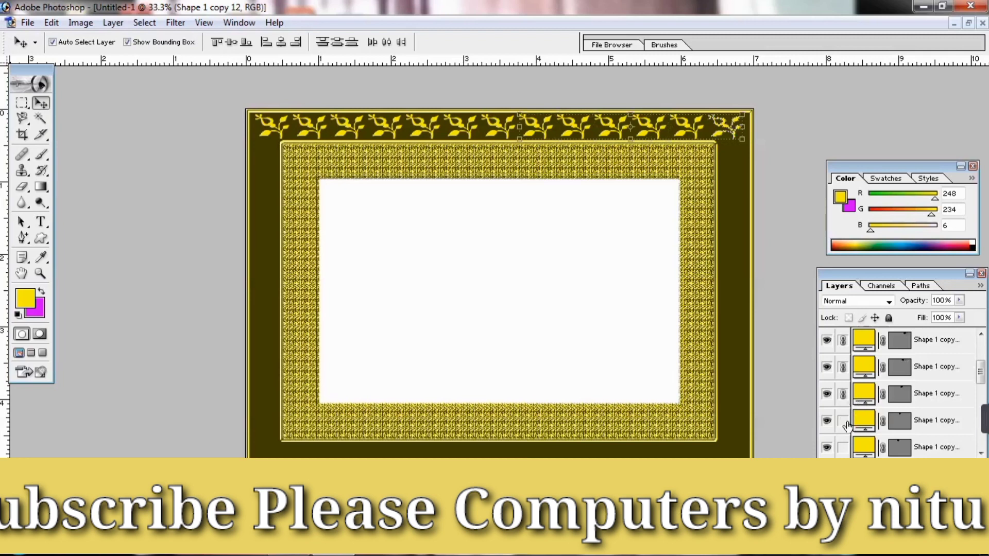
scroll(844, 412, "down", 1)
left_click(843, 395)
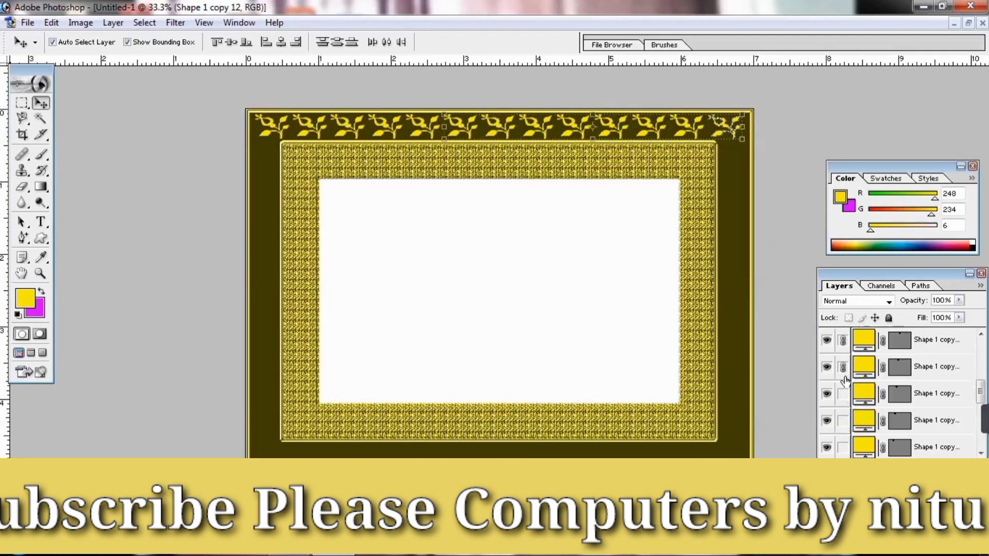
left_click(843, 421)
scroll(848, 414, "down", 2)
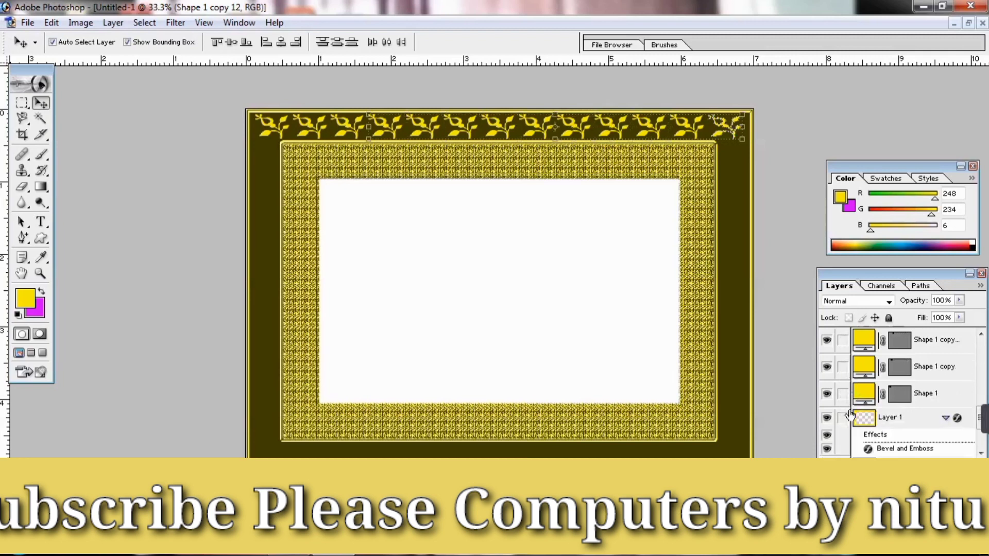
Link the remaining copies and Shape 1, then merge them into Shape 1 copy 12.
left_click(842, 341)
scroll(859, 379, "up", 2)
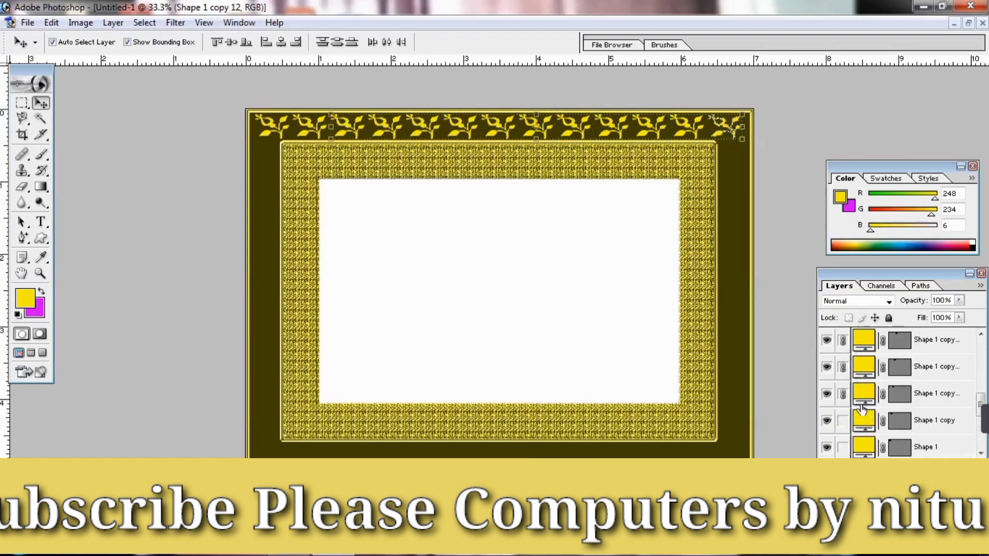
scroll(862, 410, "down", 2)
left_click(843, 367)
left_click(842, 394)
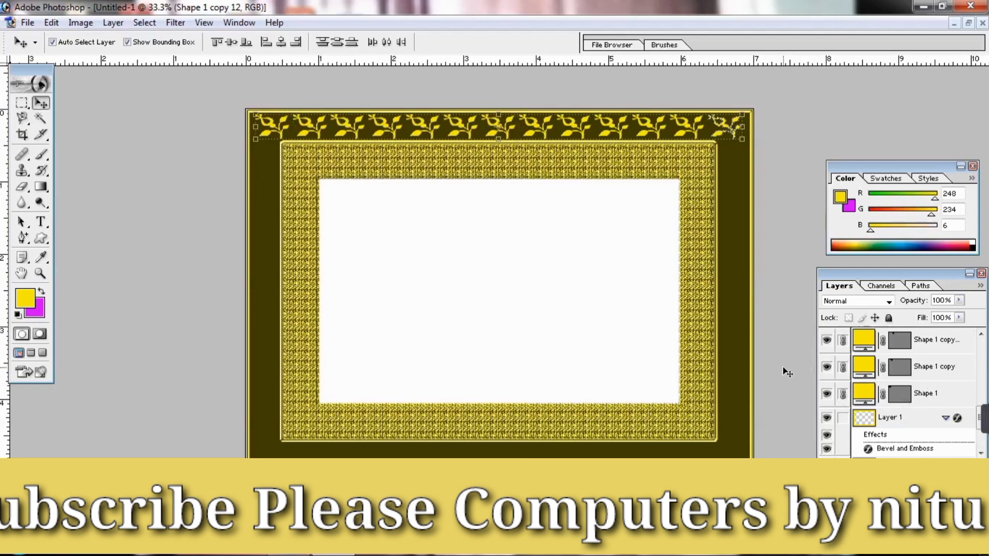
key("ctrl+e")
key("ctrl+minus")
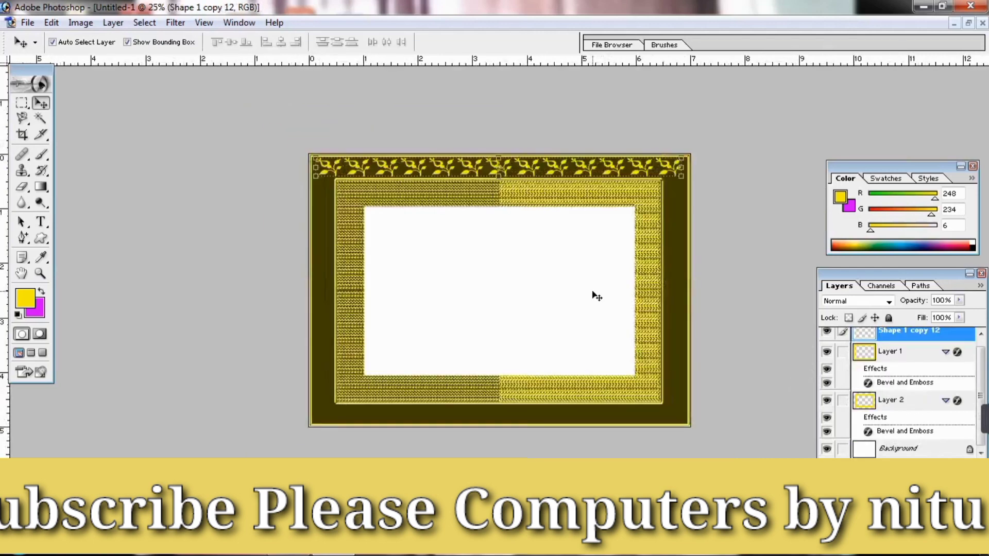
key("ctrl+plus")
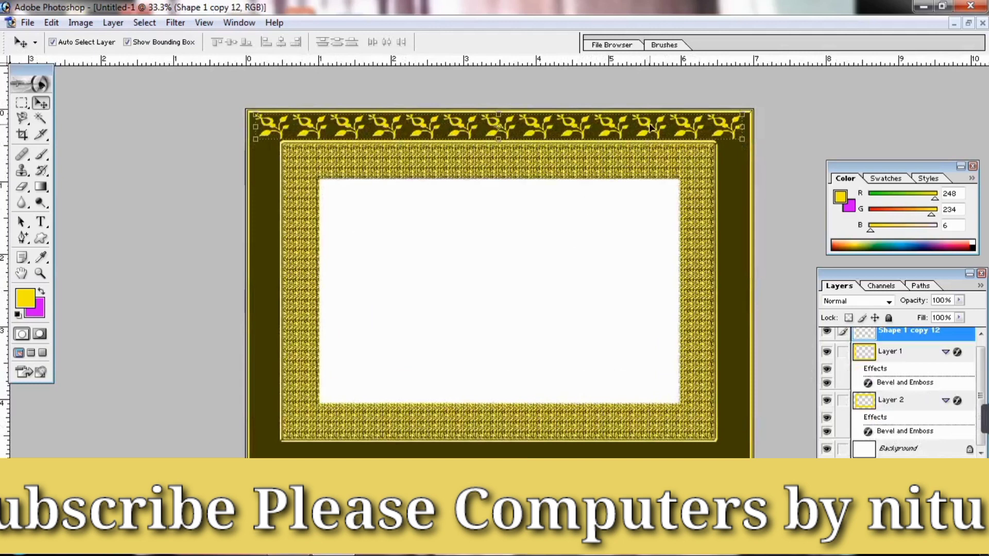
Stretch the merged ornament row taller and wider across the top band and apply.
left_click_drag(748, 111, 747, 113)
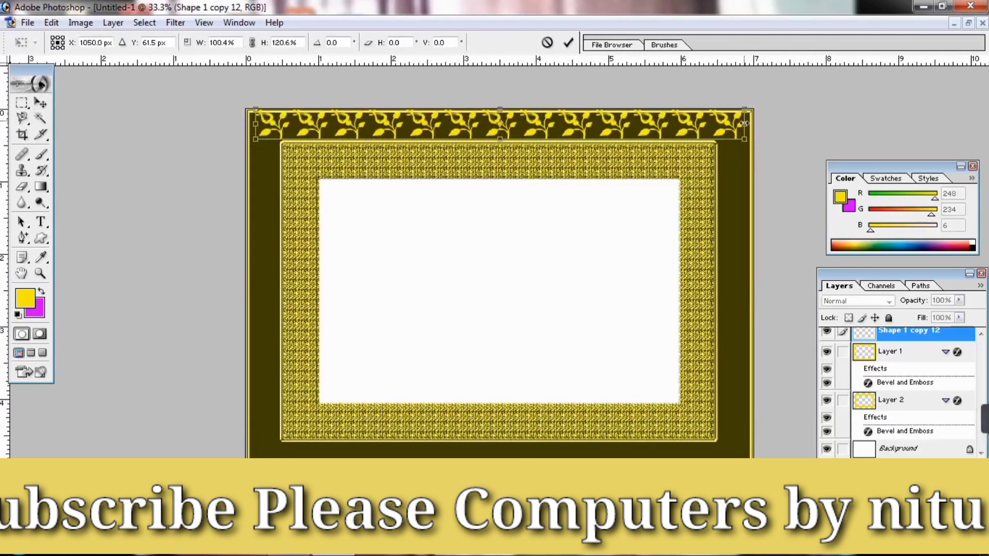
key("Left")
key("Left")
key("Left")
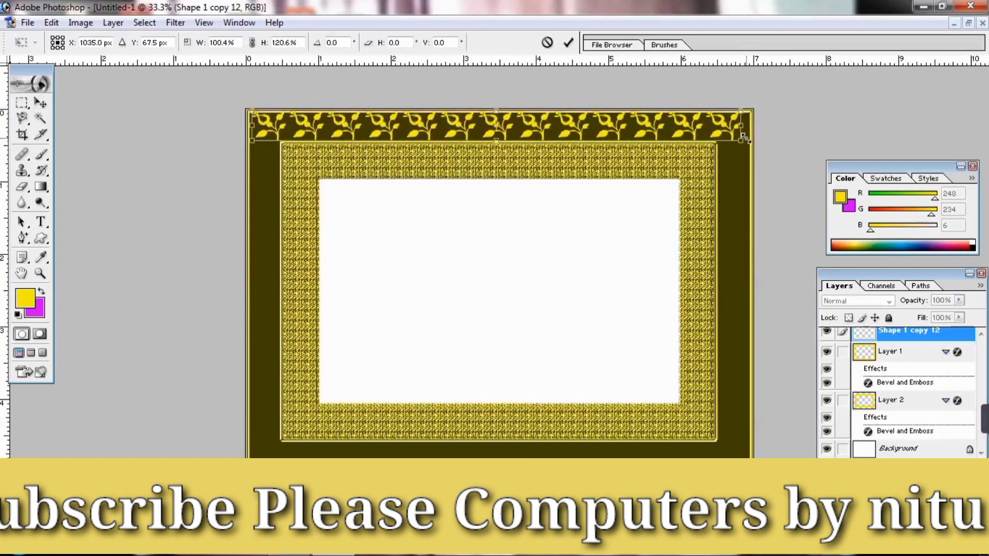
key("Down")
key("Down")
key("Down")
key("Left")
key("Left")
key("Left")
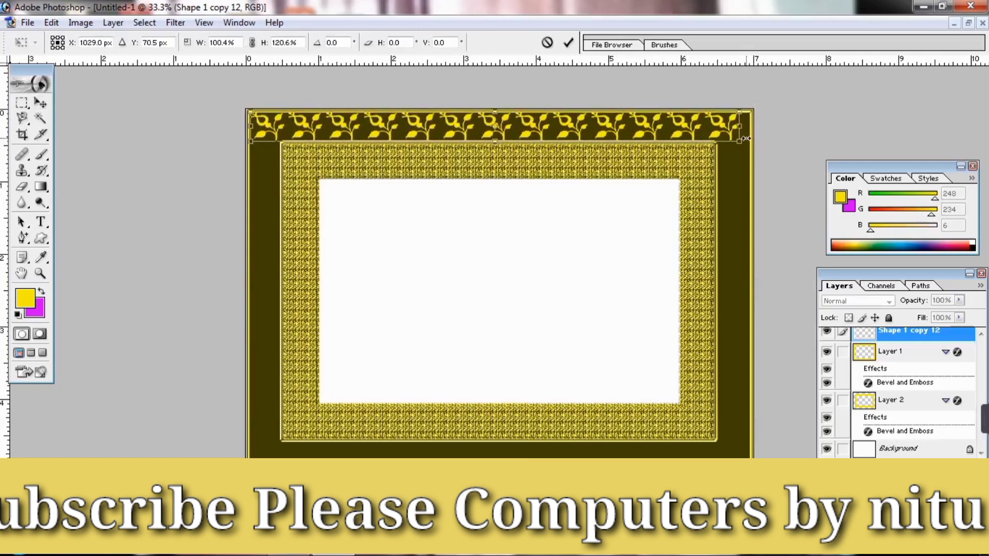
left_click_drag(743, 129, 752, 129)
left_click(971, 5)
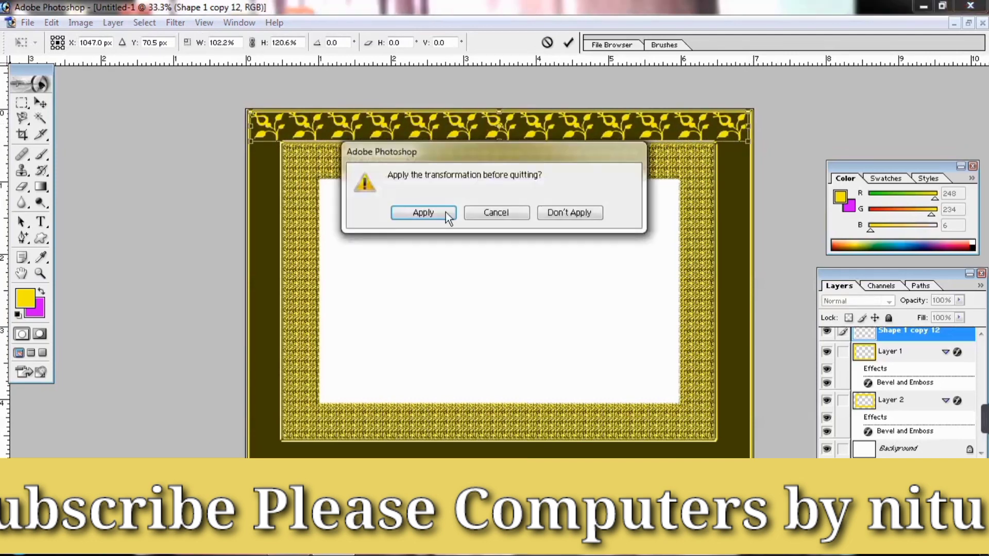
left_click(446, 212)
left_click(518, 219)
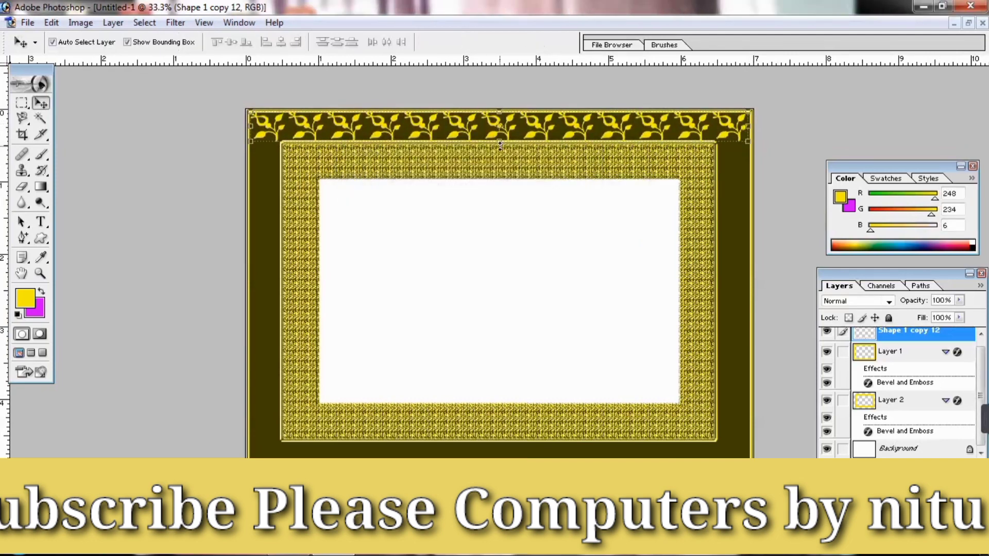
Duplicate the top ornament row and move the copy down onto the bottom dark band.
key("ctrl+j")
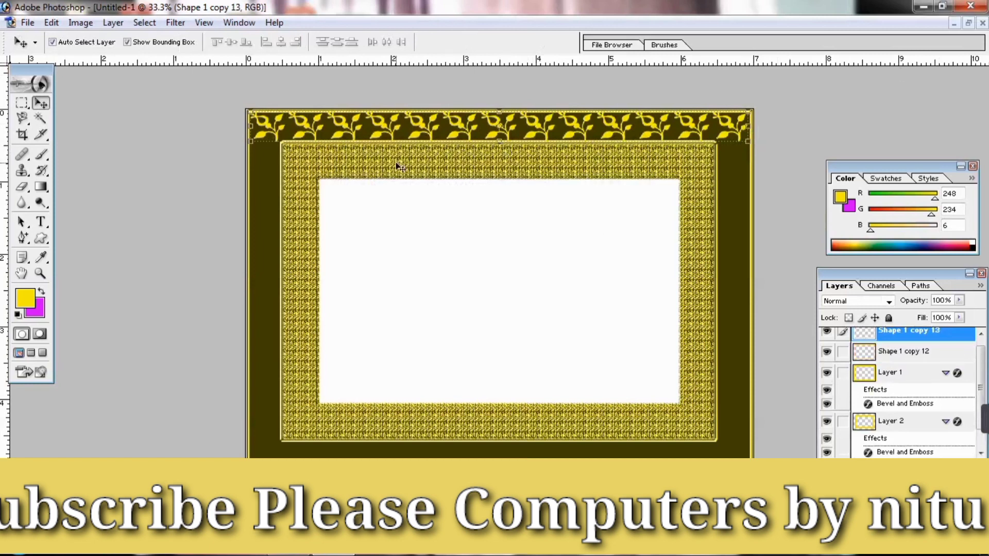
key("ctrl+t")
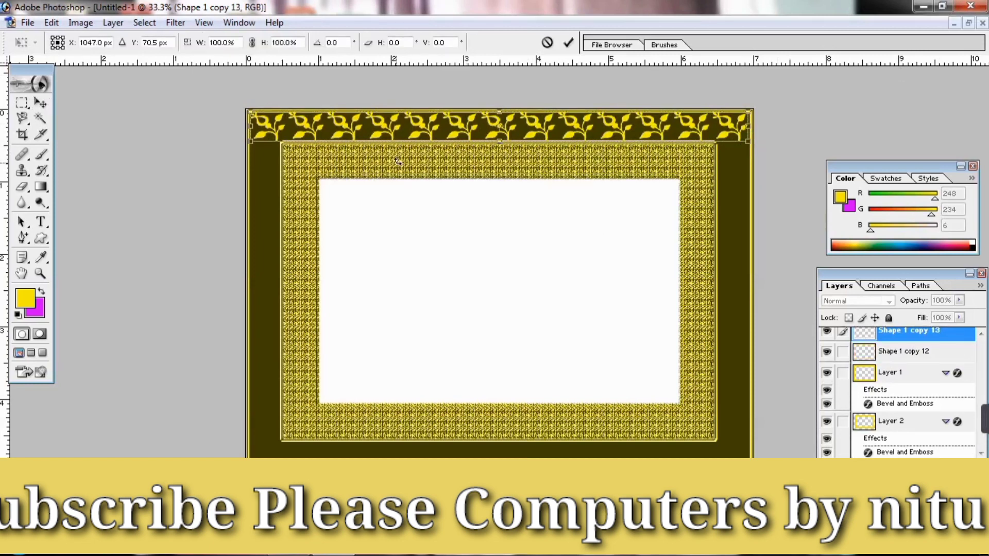
key("Down")
key("Down")
key("Down")
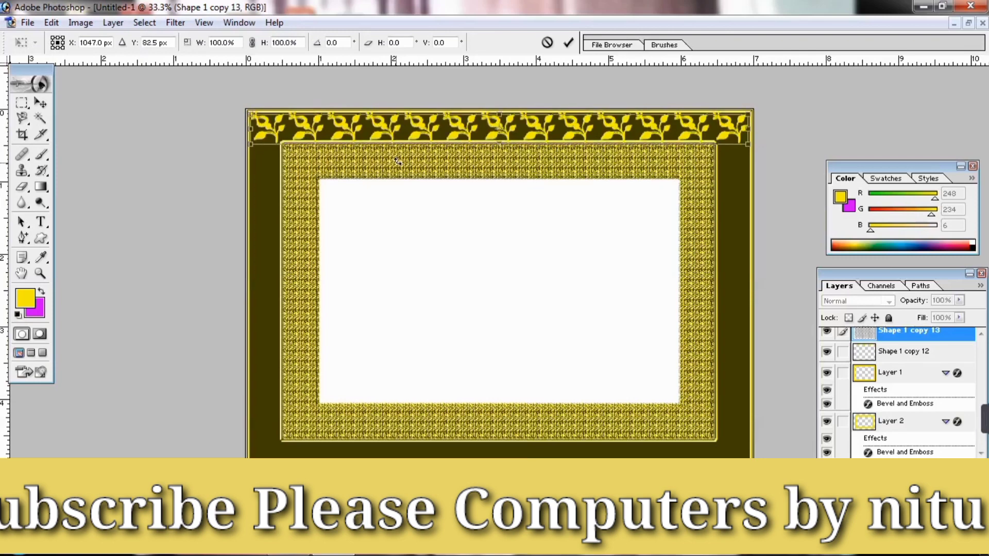
key("Down")
key("Down")
key("Down")
key("Down")
key("Down")
key("Down")
key("Down")
key("Down")
key("Down")
key("Down")
key("Down")
key("Down")
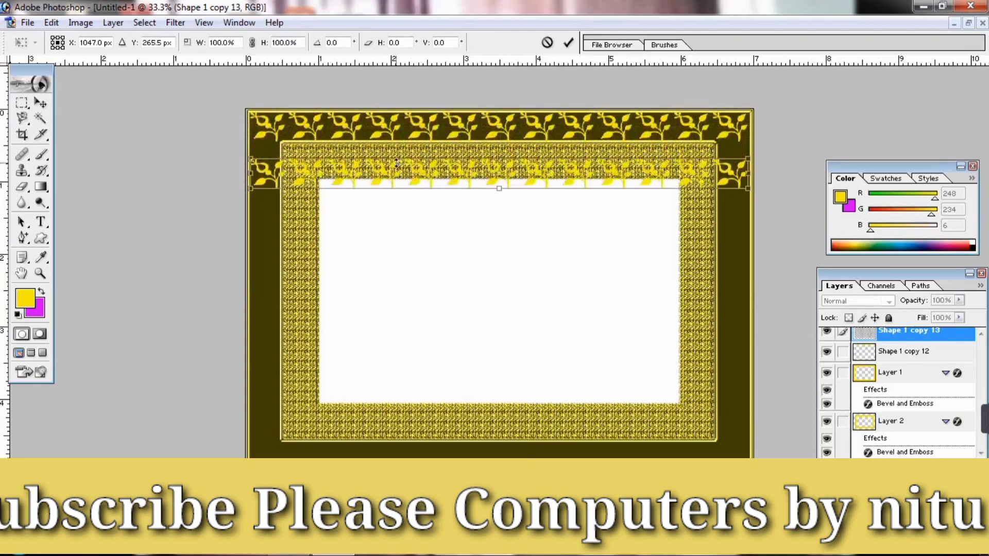
key("Down")
key("Down")
key("Down")
key("Down")
key("Down")
key("Down")
key("shift+Down")
key("shift+Down")
key("shift+Down")
key("shift+Down")
key("shift+Down")
key("shift+Down")
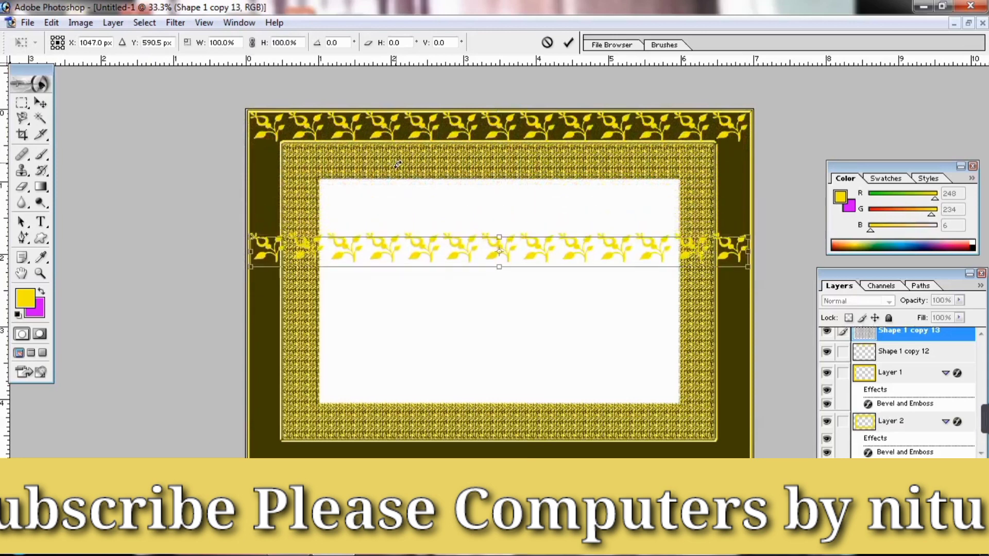
key("shift+Down")
key("shift+Down")
key("shift+Down")
key("shift+Down")
key("shift+Down")
key("shift+Down")
key("shift+Down")
key("shift+Down")
key("shift+Down")
key("shift+Down")
key("shift+Down")
key("shift+Down")
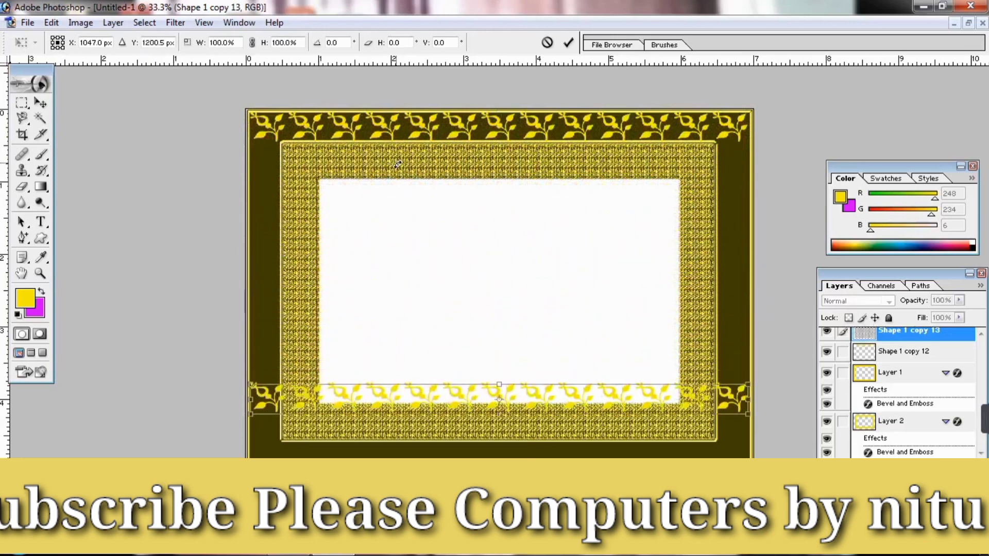
key("shift+Down")
key("shift+Down")
key("shift+Down")
key("shift+Down")
key("shift+Down")
key("shift+Down")
key("shift+Down")
key("shift+Down")
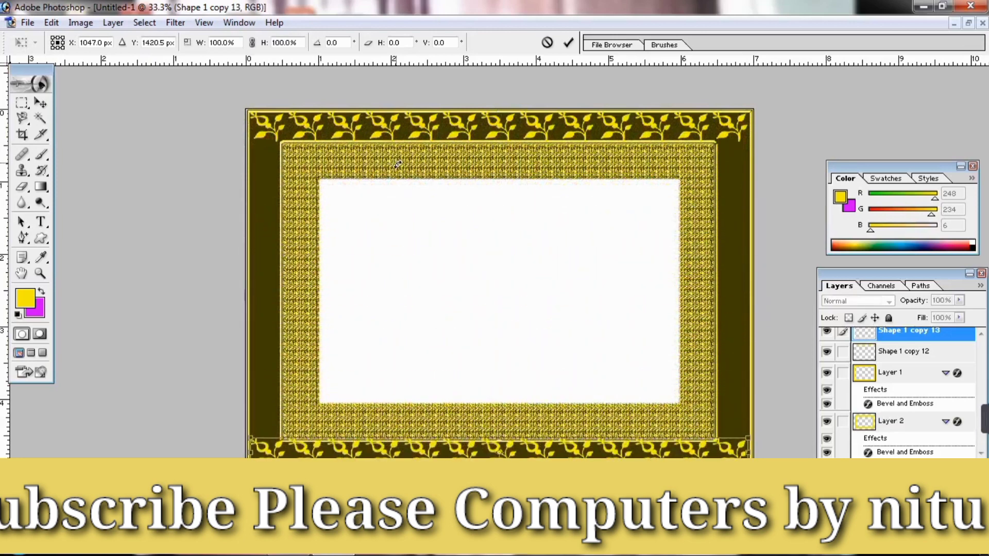
key("shift+Down")
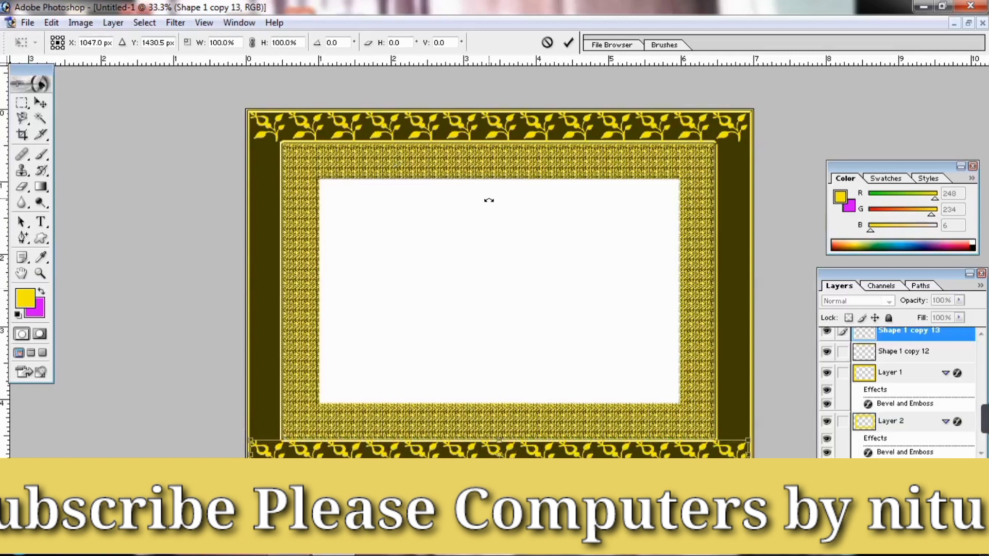
Apply the bottom row, draw a new leaf shape, and move it to the top-left corner.
left_click(40, 238)
left_click(424, 212)
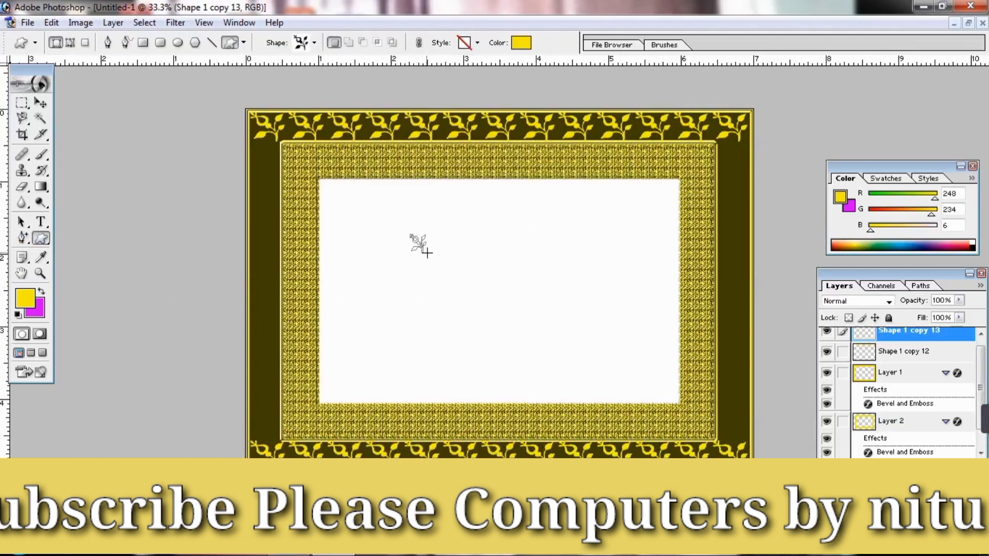
mouse_move(427, 253)
left_mouse_down()
mouse_move(437, 261)
mouse_move(412, 242)
left_mouse_up()
left_click(41, 102)
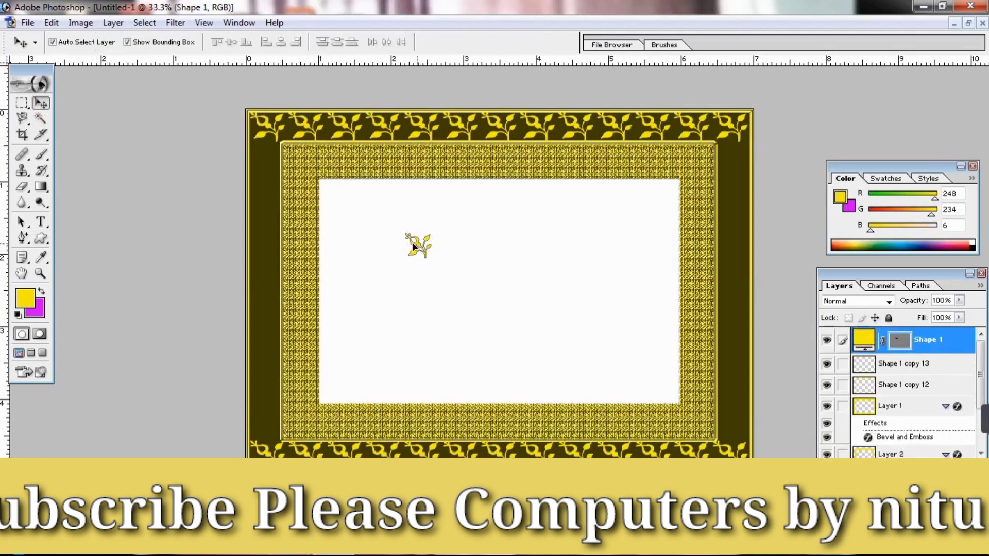
left_click_drag(284, 191, 264, 158)
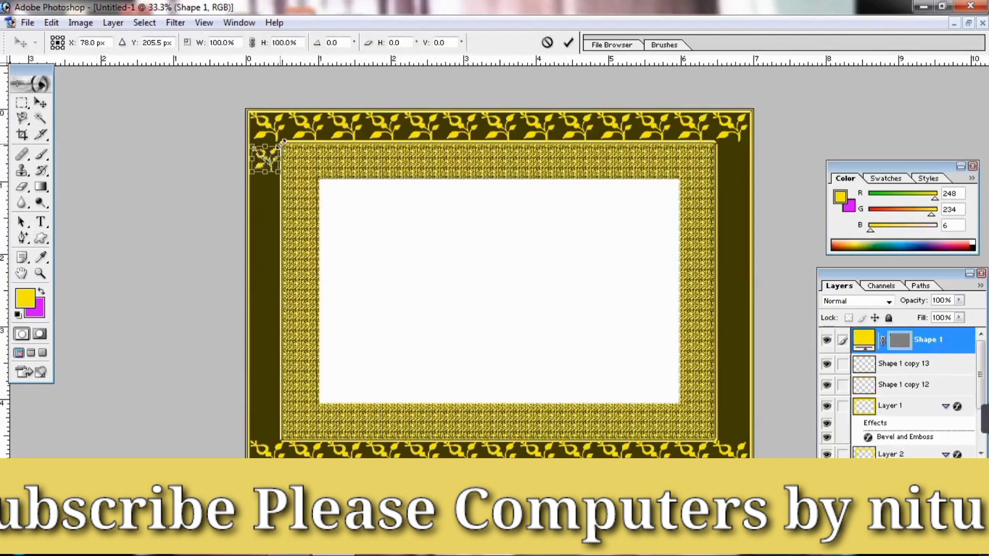
Enlarge the leaf to about 111%, apply, and nudge it slightly left.
key("ctrl+t")
left_click_drag(284, 142, 286, 140)
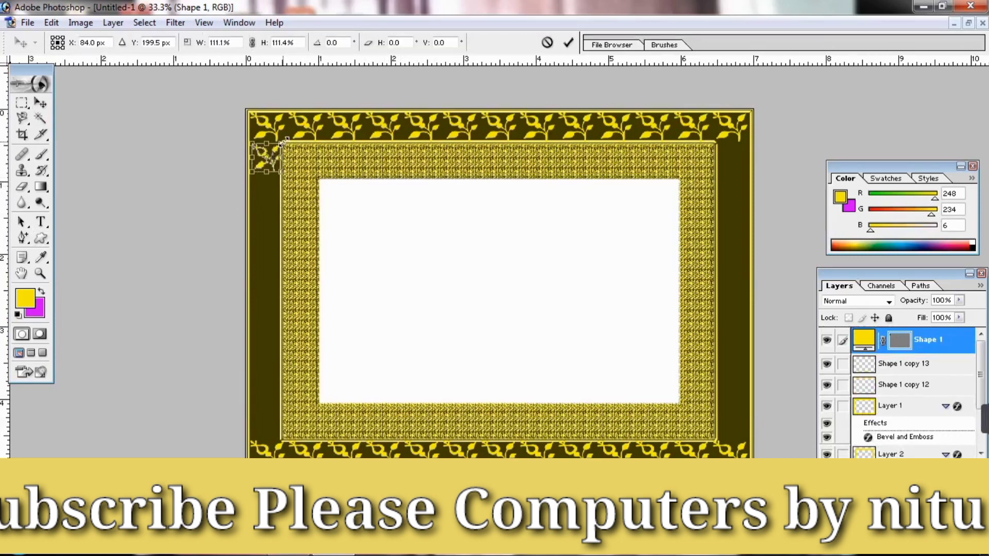
left_click(970, 6)
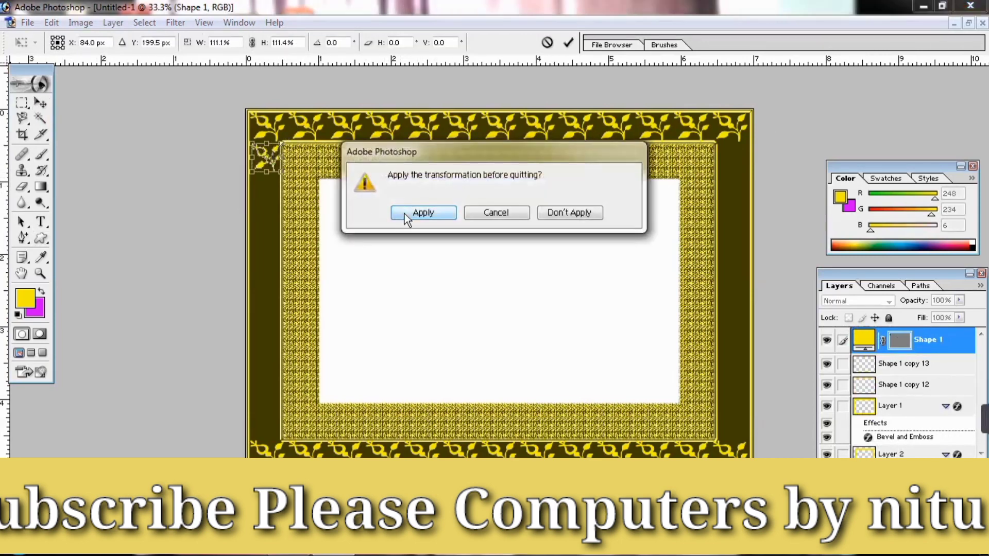
left_click(407, 214)
left_click(528, 216)
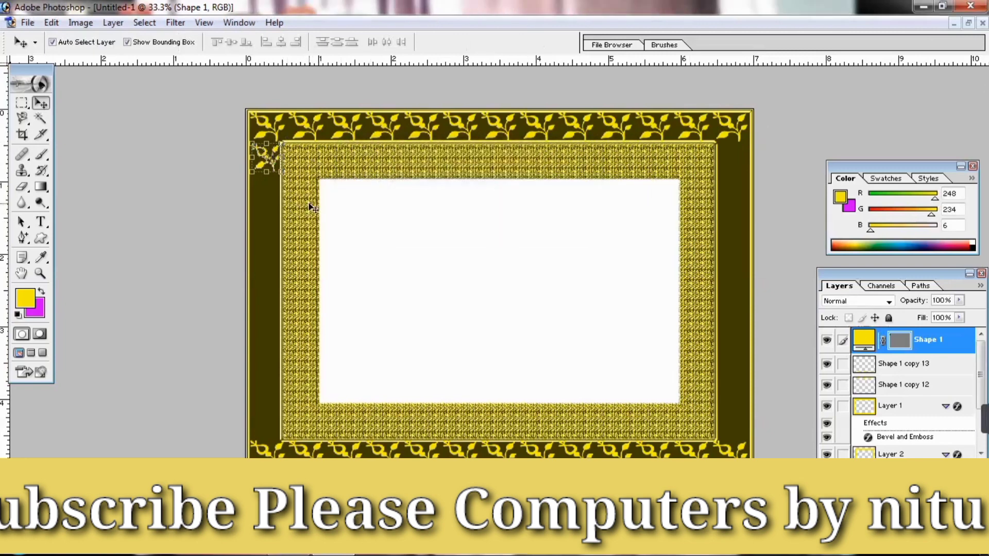
key("Left")
key("Left")
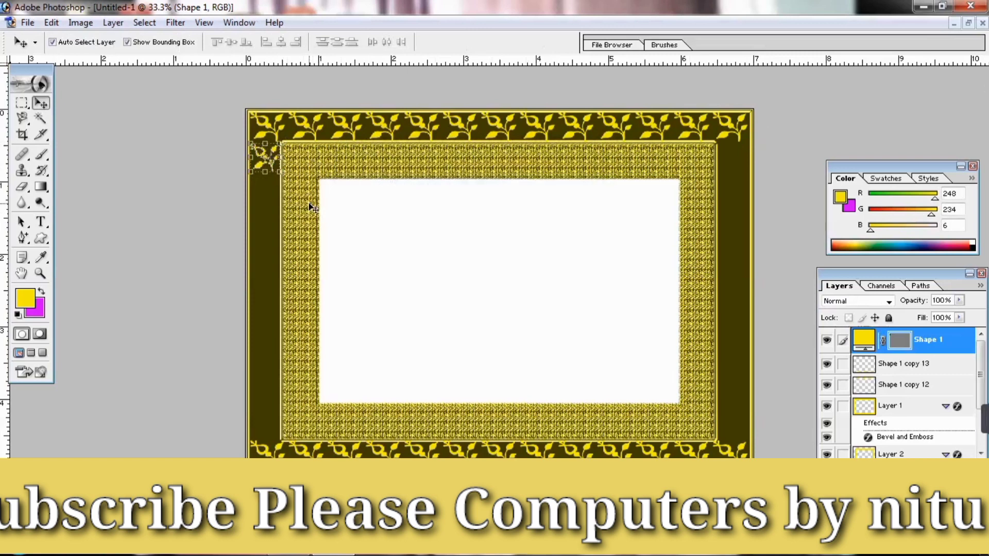
Duplicate the leaf, move the copy down, and repeat copies down to Shape 1 copy 8.
key("ctrl+j")
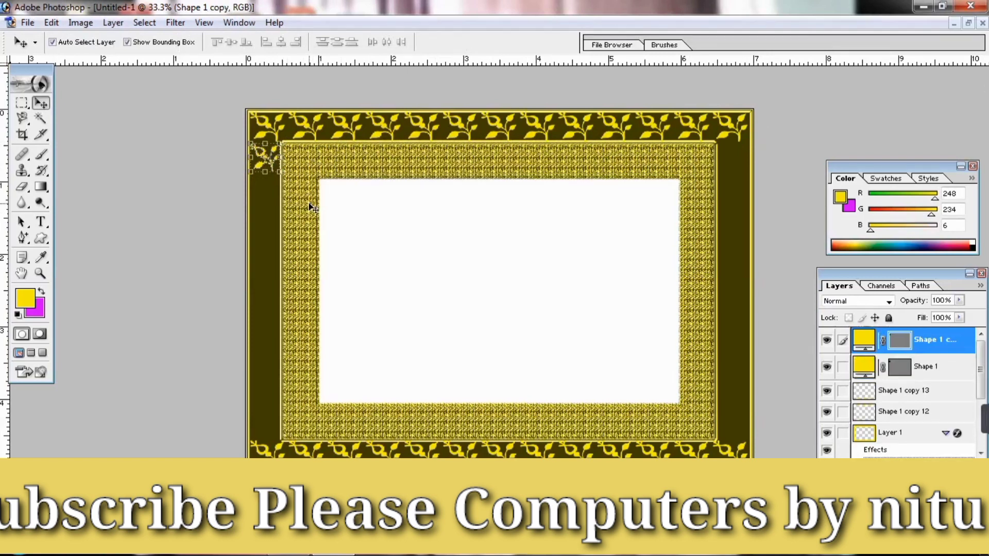
key("ctrl+t")
key("Down")
key("Down")
key("Down")
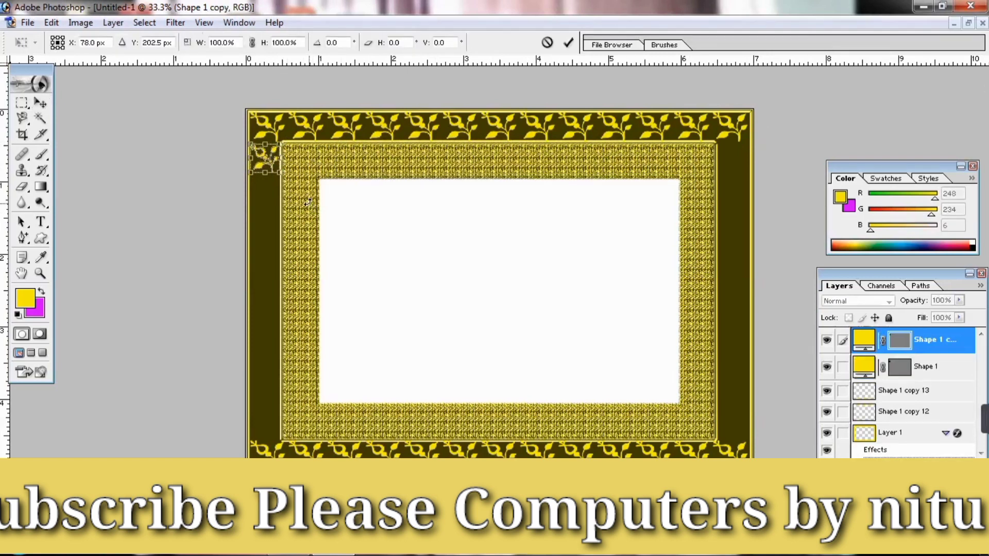
key("Down")
key("Down")
key("Down")
key("Down")
key("Down")
key("Down")
key("Down")
key("Down")
key("Down")
key("Down")
key("Down")
key("Down")
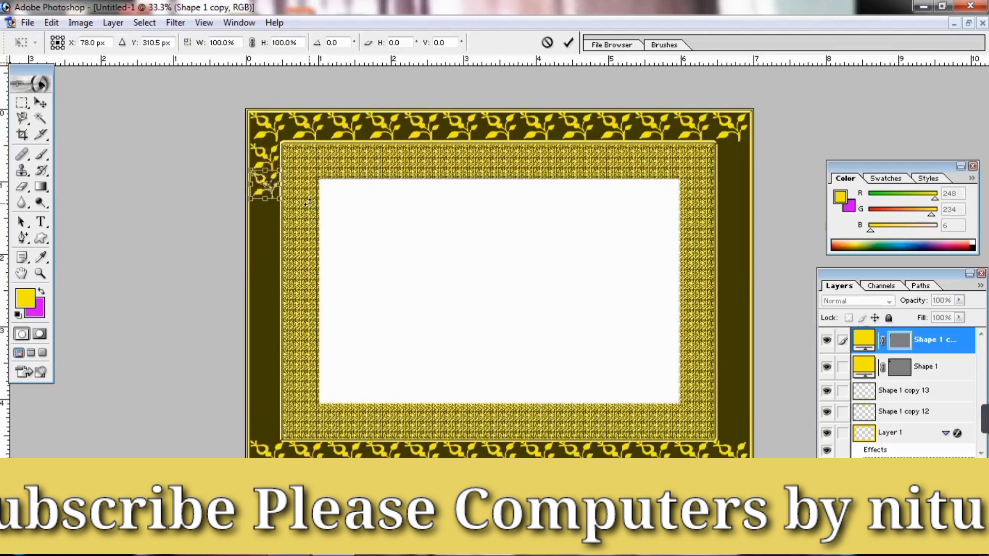
key("Down")
key("Down")
key("Down")
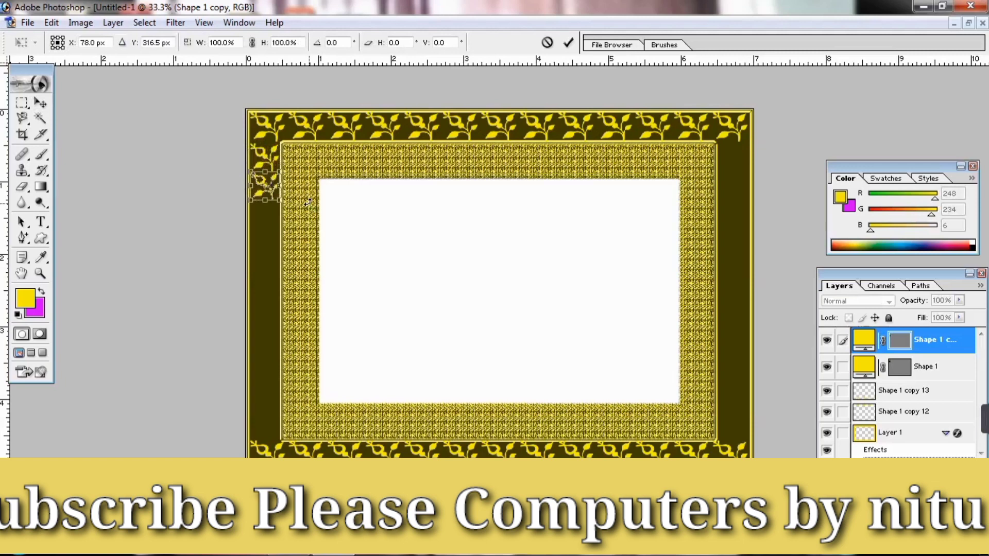
key("Return")
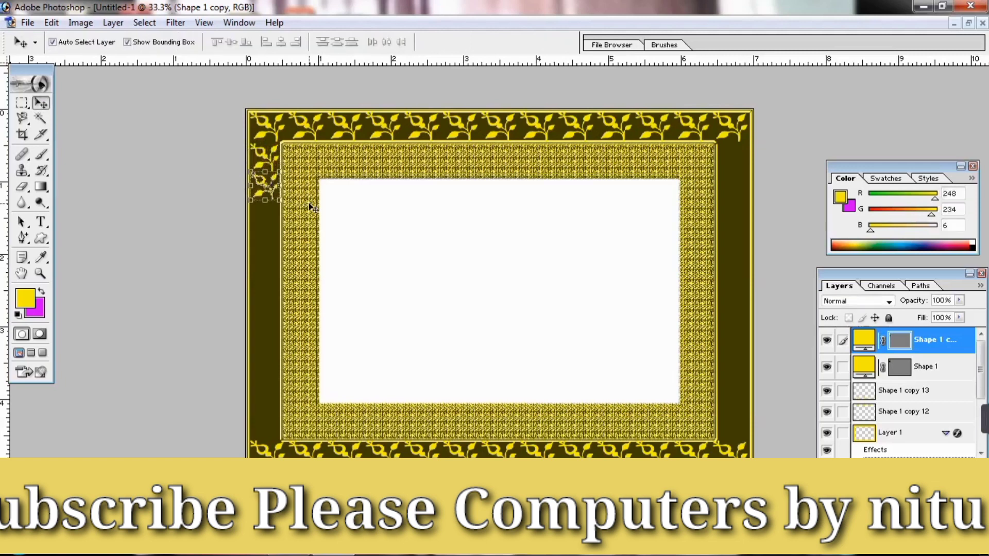
key("ctrl+shift+alt+t")
key("ctrl+shift+alt+t")
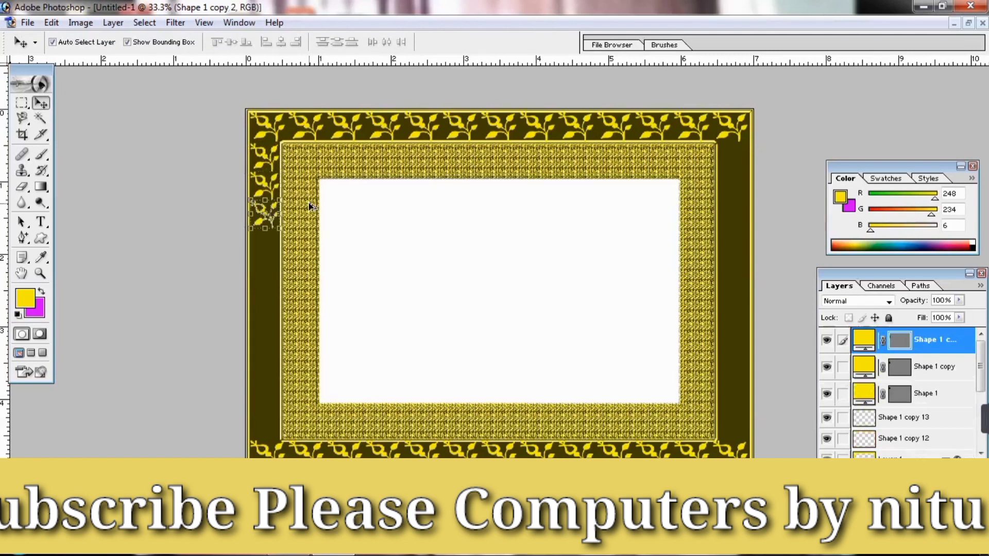
key("ctrl+shift+alt+t")
key("ctrl+shift+alt+t")
key("ctrl+shift+alt+t")
key("ctrl+shift+alt+t")
key("ctrl+shift+alt+t")
key("ctrl+shift+alt+t")
key("ctrl+shift+alt+t")
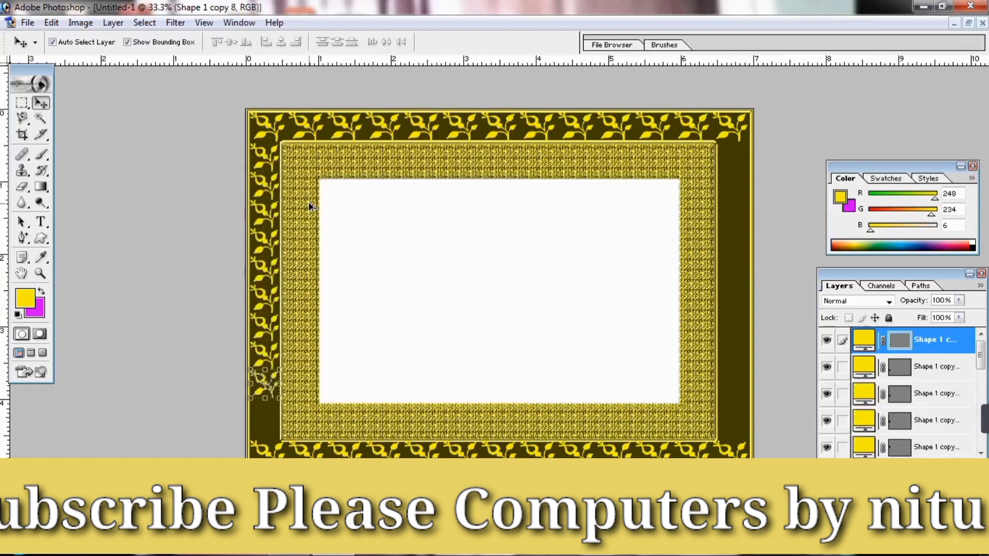
key("ctrl+shift+alt+t")
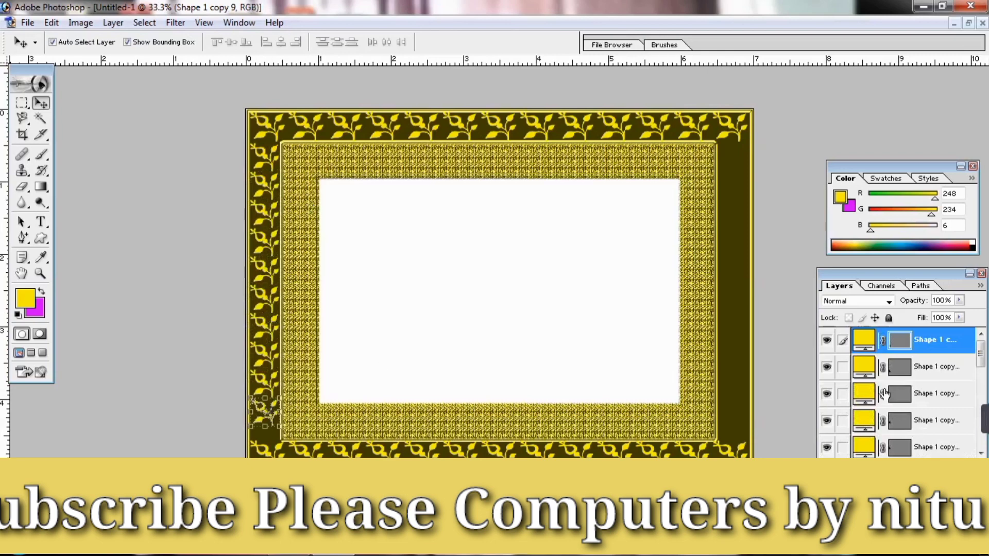
Link each Shape 1 copy layer and Shape 1 in the Layers palette.
left_click(843, 367)
left_click(842, 393)
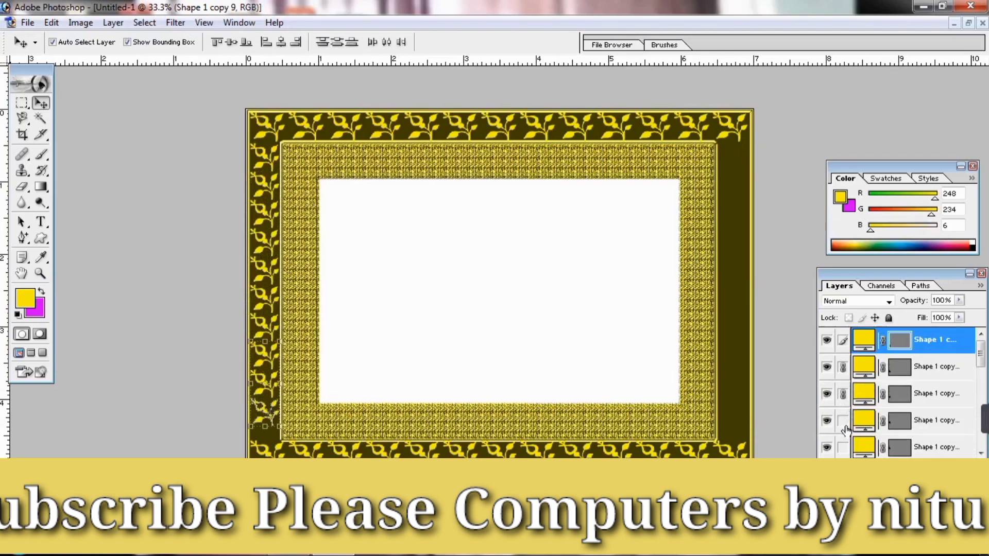
left_click(842, 420)
scroll(859, 421, "down", 1)
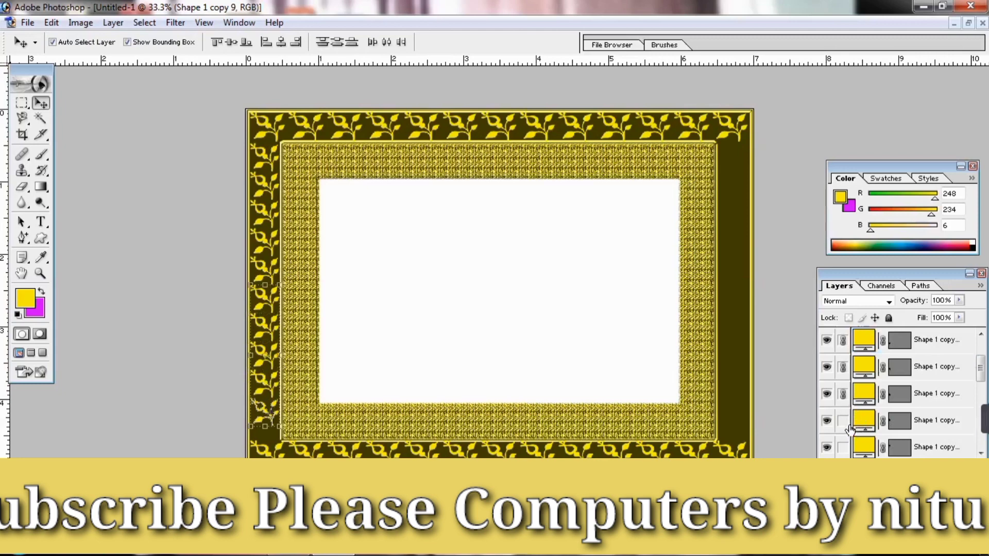
left_click(842, 421)
scroll(850, 443, "down", 2)
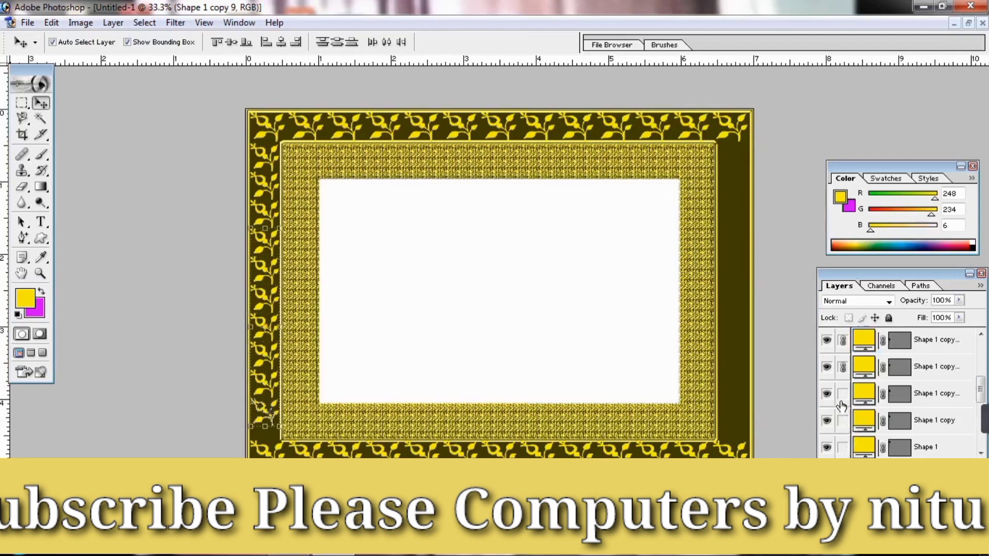
left_click(842, 420)
left_click(842, 447)
scroll(871, 427, "down", 3)
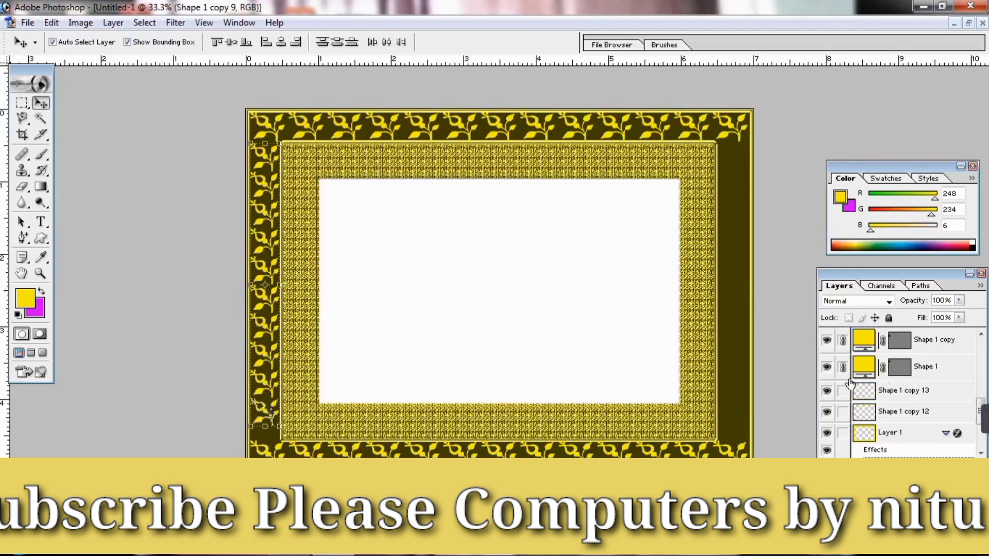
scroll(849, 384, "down", 3)
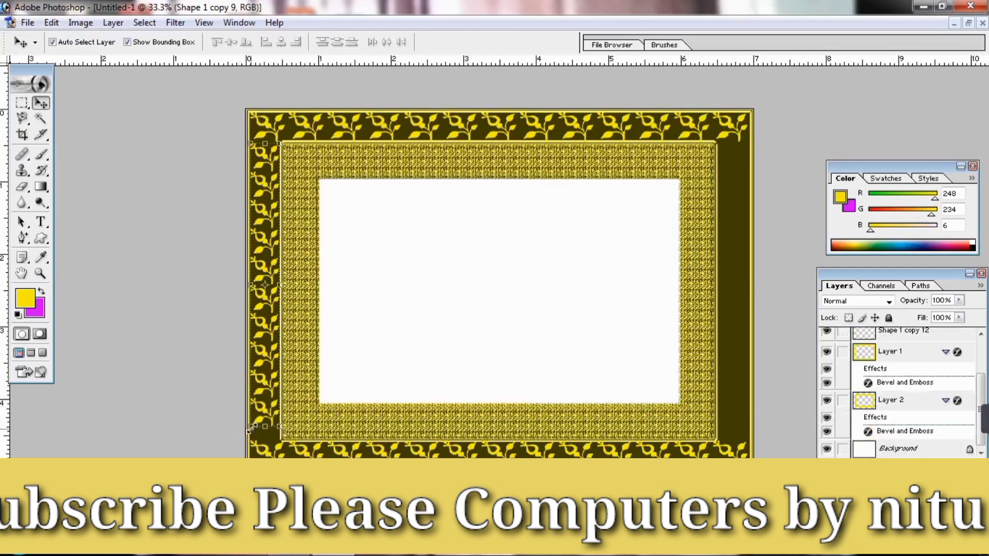
Scale and nudge the linked leaf column to fill the left band, then apply.
left_click_drag(252, 431, 248, 436)
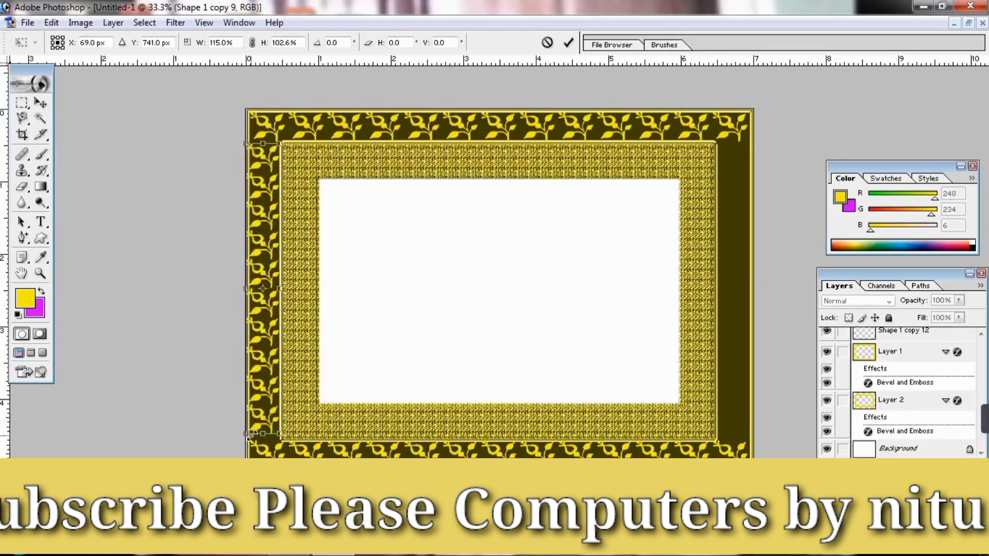
key("Right")
key("Right")
key("Right")
key("Down")
key("Down")
key("Down")
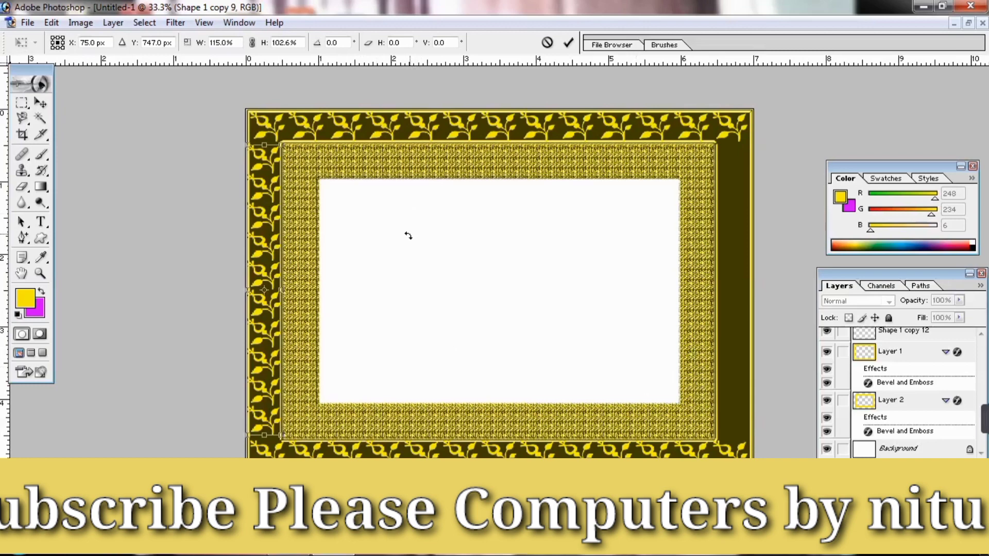
key("Right")
key("Right")
key("Right")
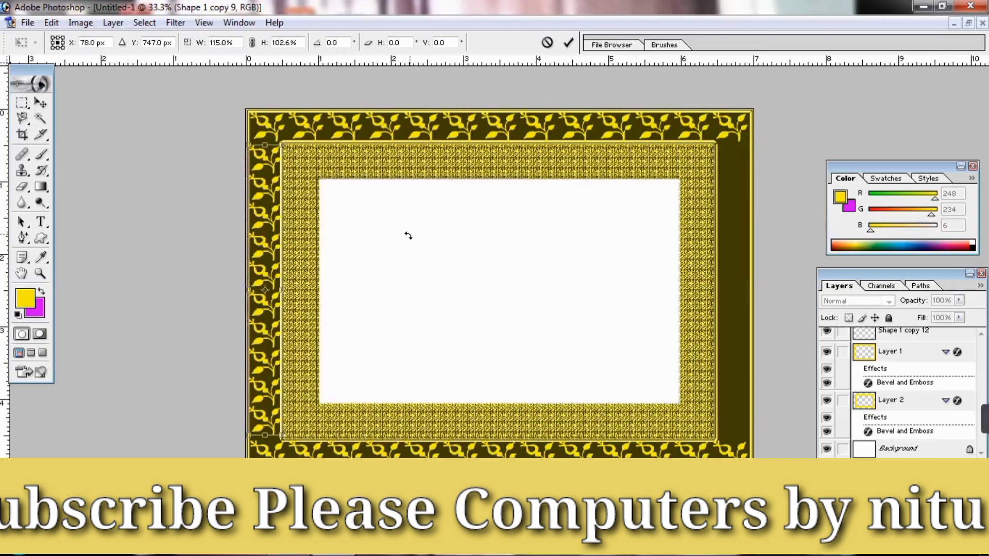
key("Right")
key("Right")
key("Right")
key("Right")
key("Right")
key("Right")
key("Right")
key("Right")
key("Right")
key("Left")
key("Left")
key("Left")
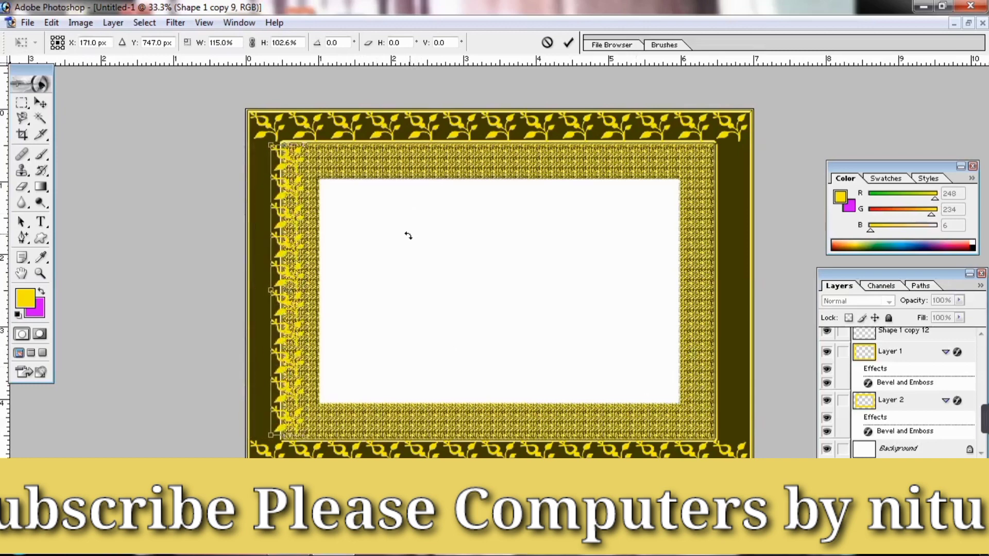
key("Left")
key("Left")
key("Left")
key("Left")
key("Left")
key("Left")
key("Left")
key("Left")
key("Left")
key("Left")
key("Left")
key("Left")
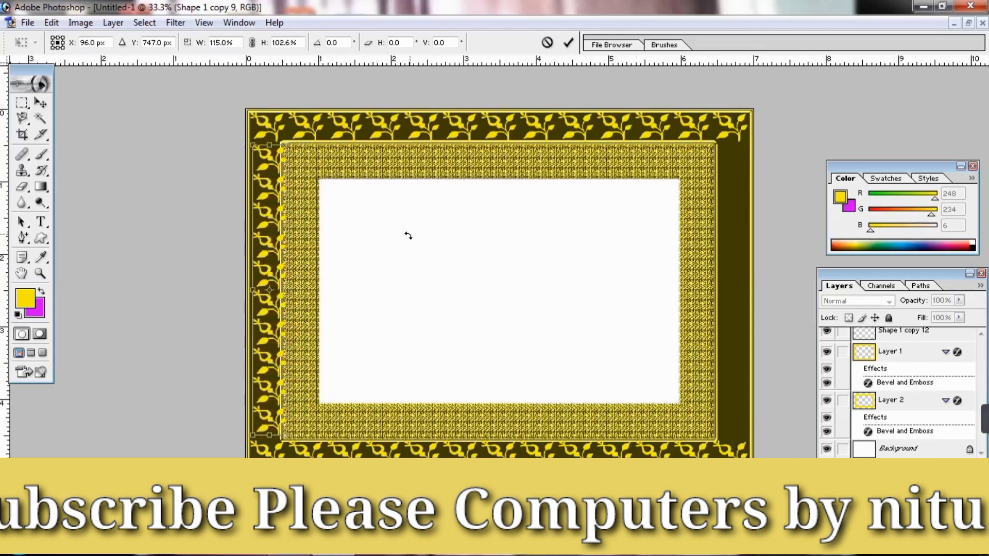
key("Left")
key("Left")
key("Left")
key("Left")
key("Left")
key("Left")
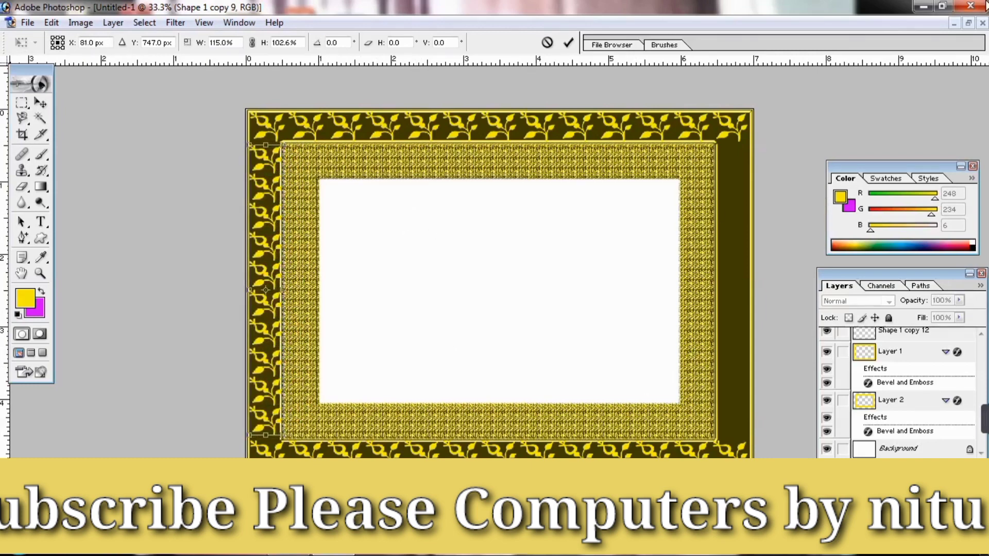
left_click(983, 5)
left_click(417, 217)
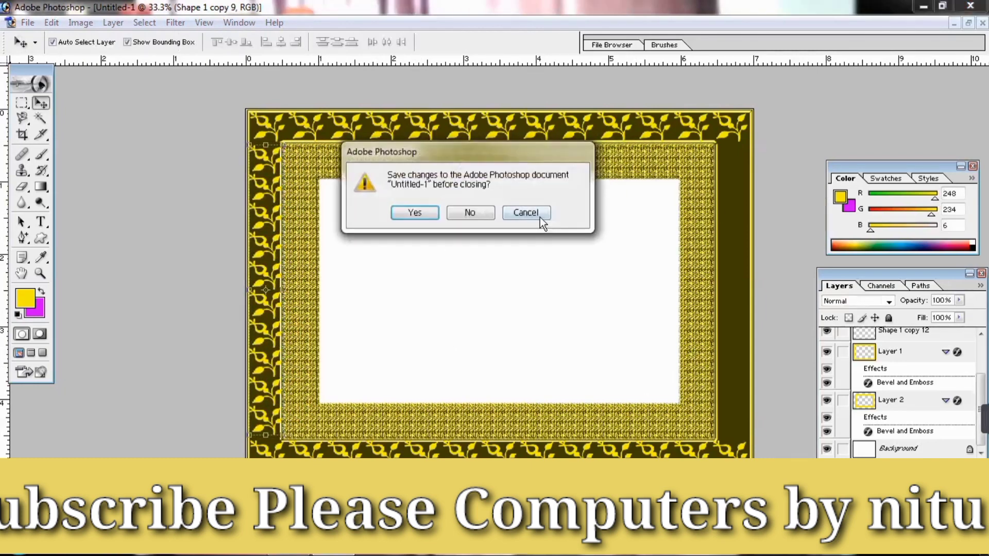
Duplicate the left ornament column and shift the copy onto the right dark band.
left_click(540, 217)
key("ctrl+j")
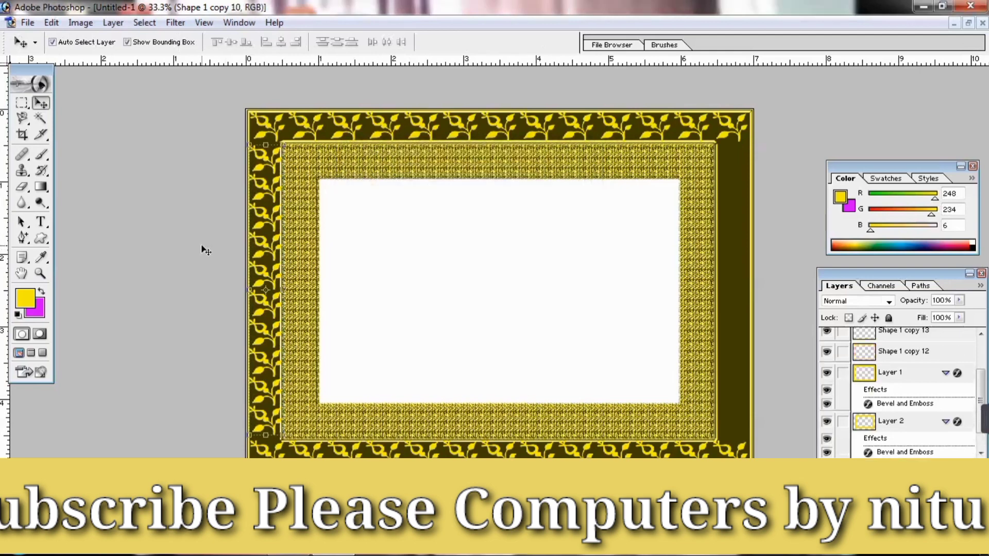
key("ctrl+t")
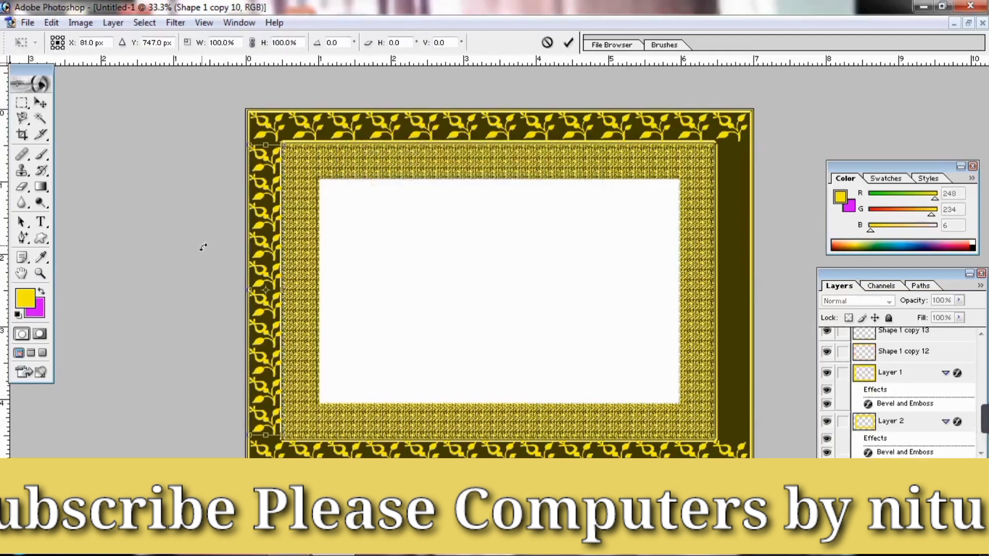
key("shift+Right")
key("shift+Right")
key("shift+Right")
key("shift+Right")
key("shift+Right")
key("shift+Right")
key("shift+Right")
key("shift+Right")
key("shift+Right")
key("shift+Right")
key("shift+Right")
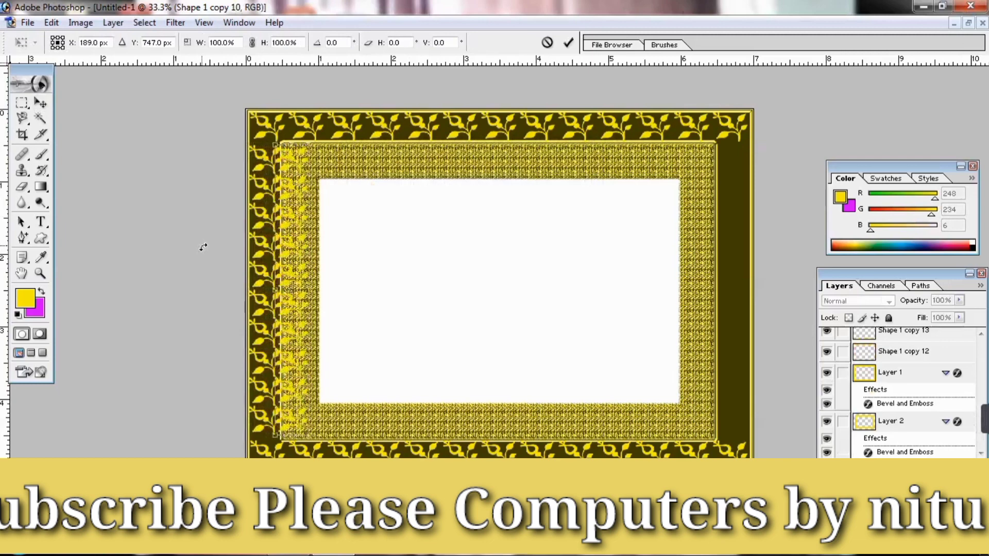
key("shift+Right")
key("shift+Right")
key("shift+Right")
key("shift+Right")
key("shift+Right")
key("shift+Right")
key("shift+Right")
key("shift+Right")
key("shift+Right")
key("shift+Right")
key("shift+Right")
key("shift+Right")
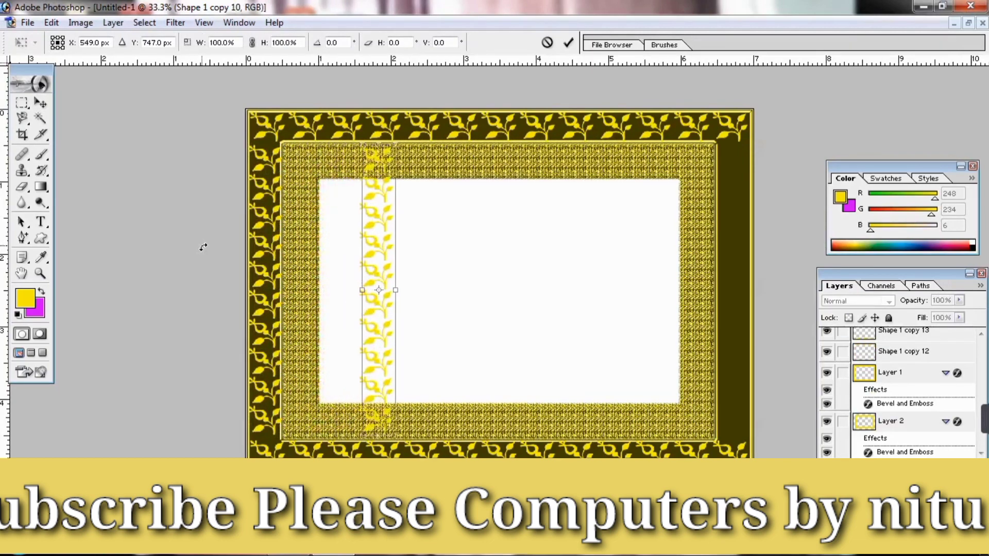
key("shift+Right")
key("shift+Right")
key("shift+Right")
key("shift+Right")
key("shift+Right")
key("shift+Right")
key("shift+Right")
key("shift+Right")
key("shift+Right")
key("shift+Right")
key("shift+Right")
key("shift+Right")
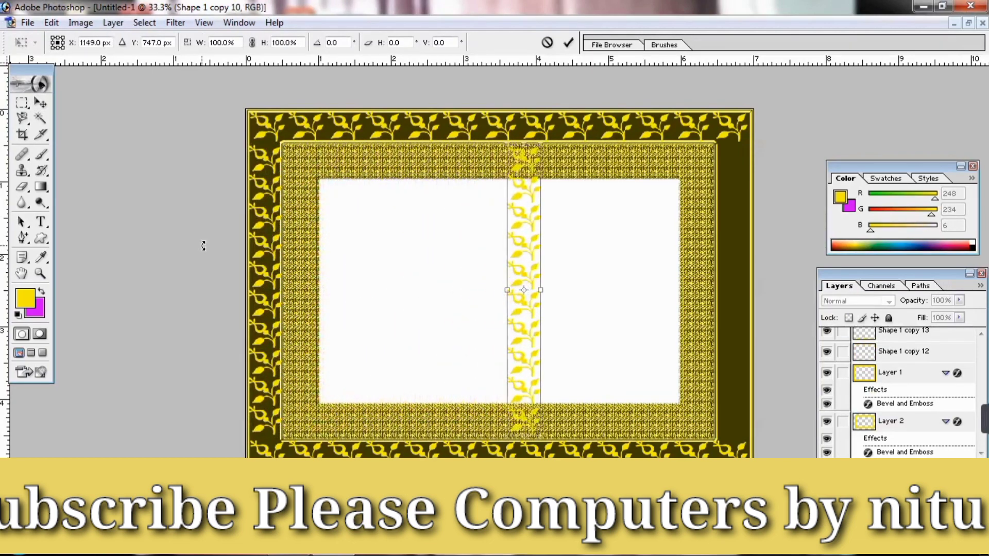
key("shift+Right")
key("shift+Right")
key("shift+Right")
key("shift+Right")
key("shift+Right")
key("shift+Right")
key("shift+Right")
key("shift+Right")
key("shift+Right")
key("shift+Right")
key("shift+Right")
key("shift+Right")
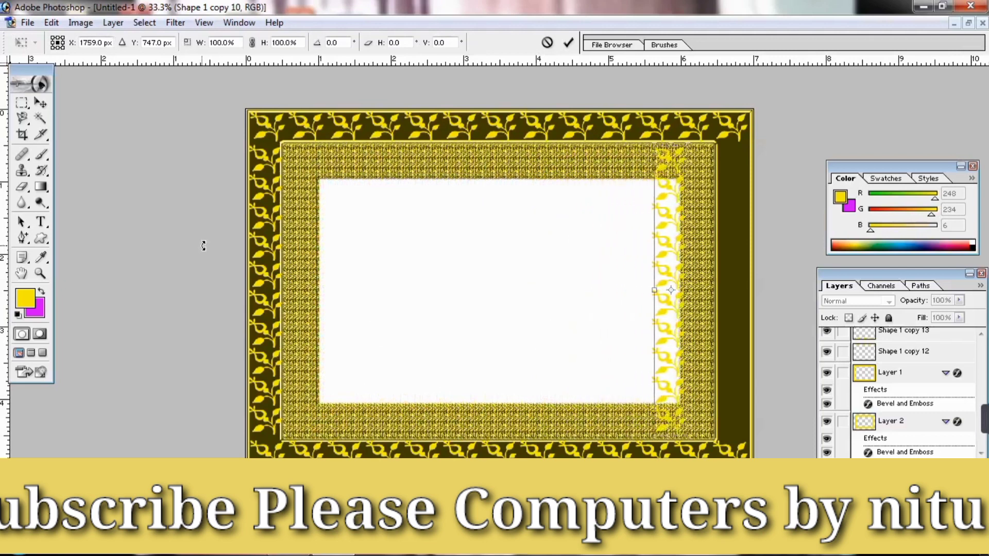
key("shift+Right")
key("shift+Right")
key("shift+Right")
key("shift+Right")
key("shift+Right")
key("shift+Right")
key("shift+Right")
key("shift+Right")
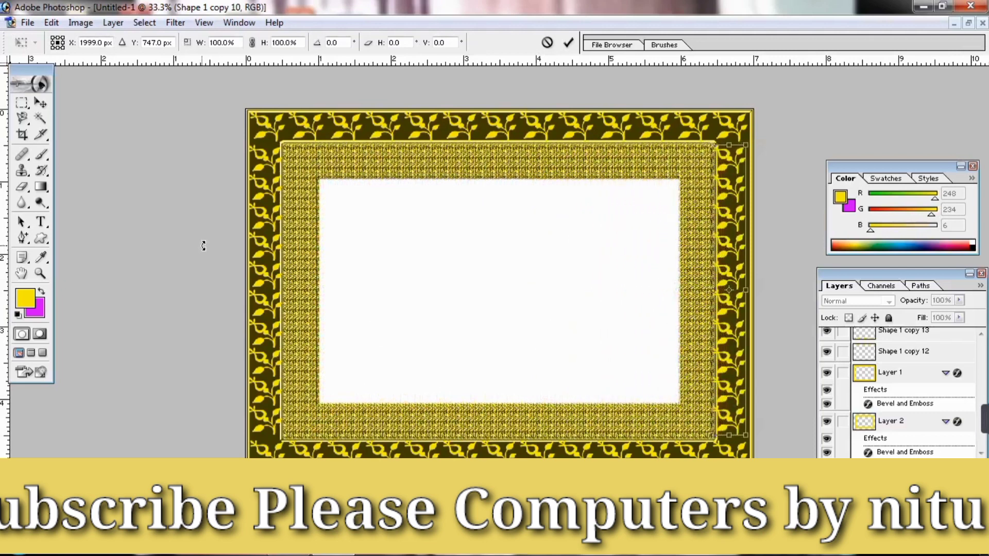
key("shift+Right")
key("shift+Right")
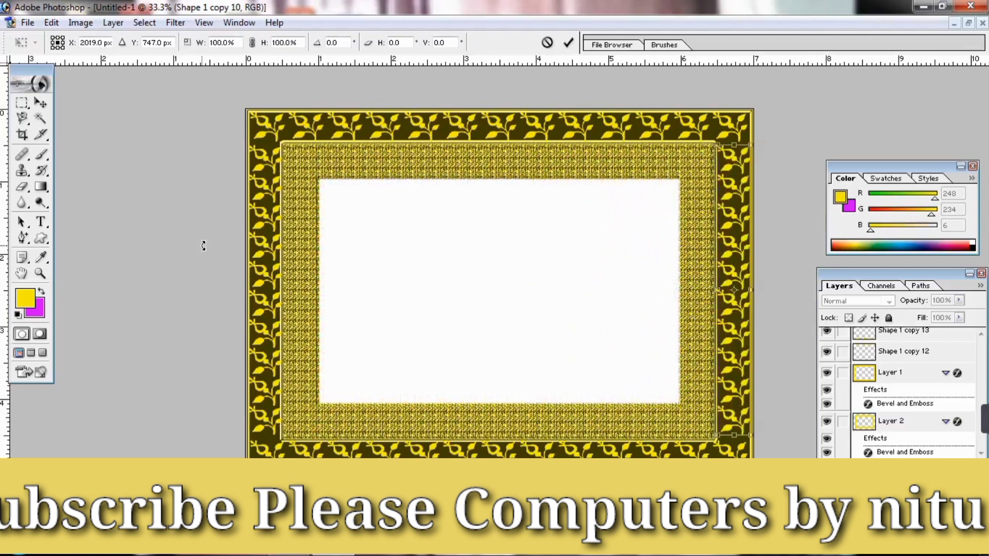
Nudge the right column slightly left and up, then apply its position.
key("Left")
key("Left")
key("Left")
key("Up")
key("Up")
key("Up")
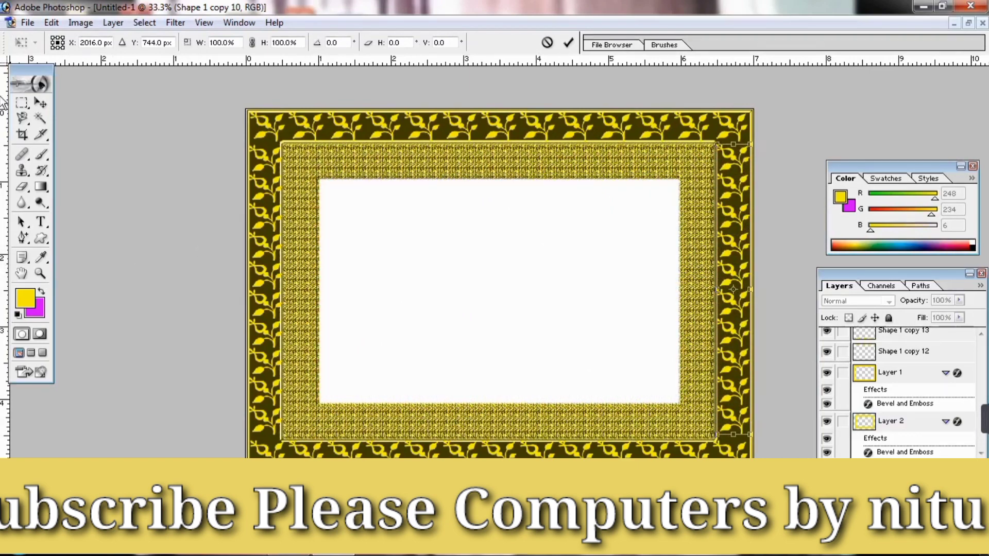
left_click(970, 5)
left_click(430, 212)
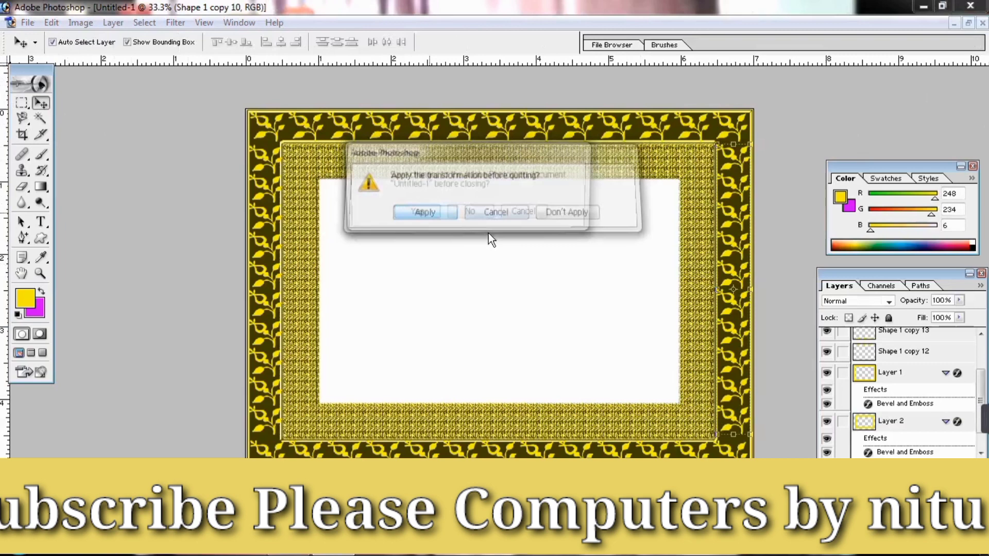
left_click(523, 215)
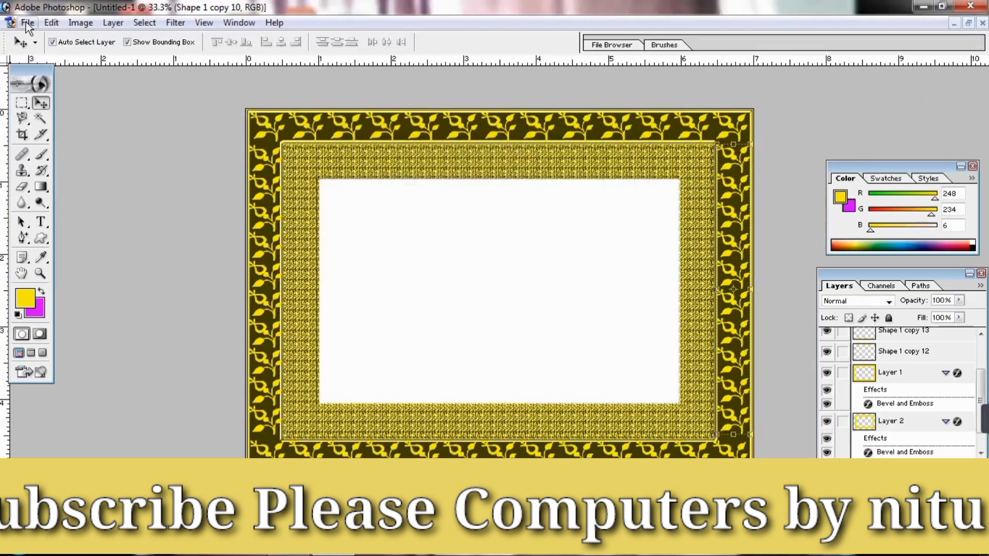
Open the beach photo nitu.jpg from disk.
left_click(27, 22)
left_click(57, 55)
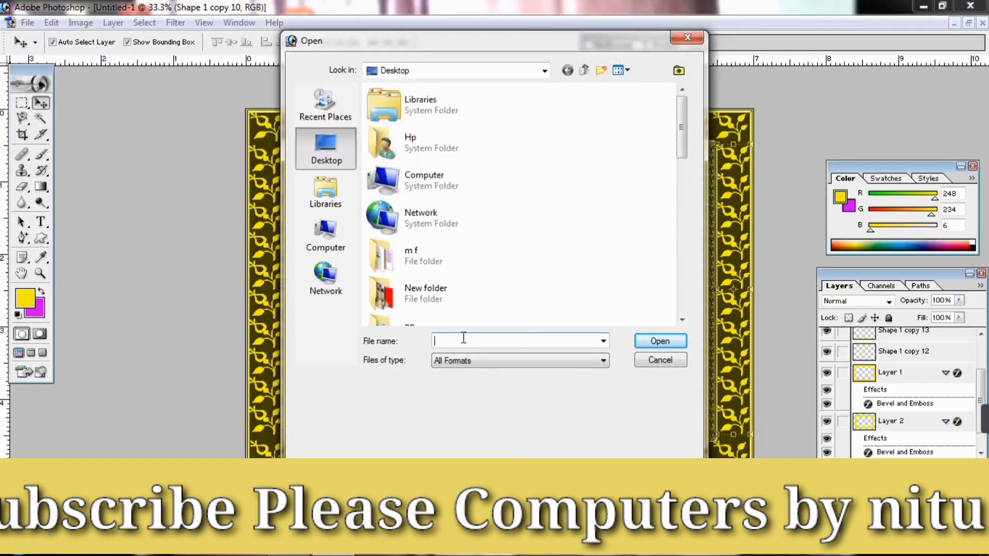
type("ni")
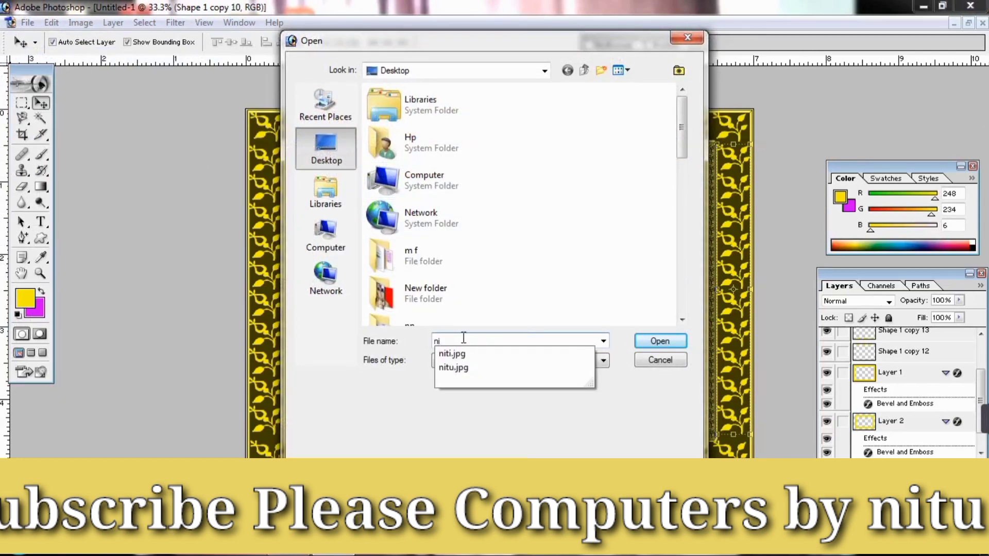
key("Down")
key("Down")
key("Return")
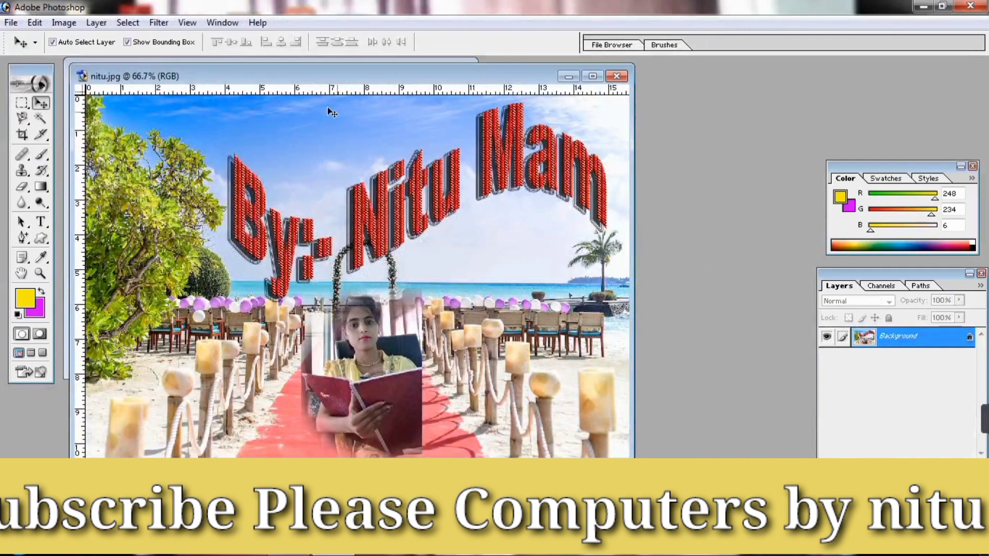
Copy the photo into Untitled-1 as a new layer, close nitu.jpg, and centre it in the frame.
left_click_drag(342, 80, 921, 118)
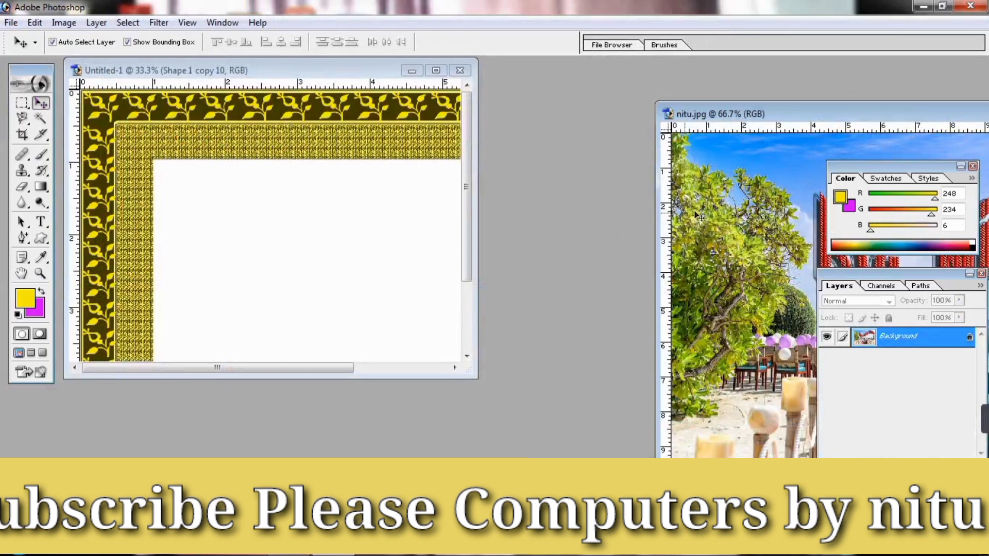
left_click_drag(741, 223, 367, 209)
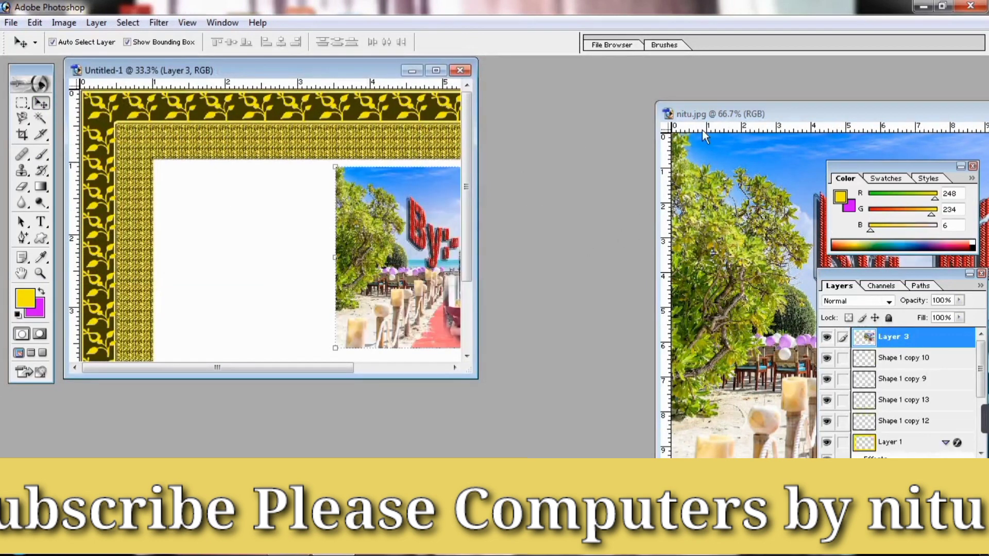
left_click(702, 130)
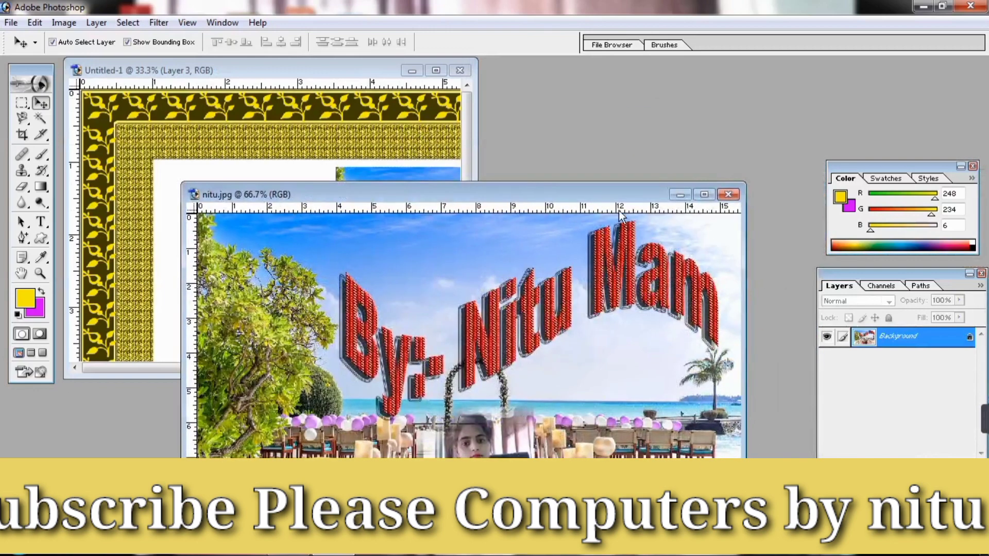
left_click(728, 195)
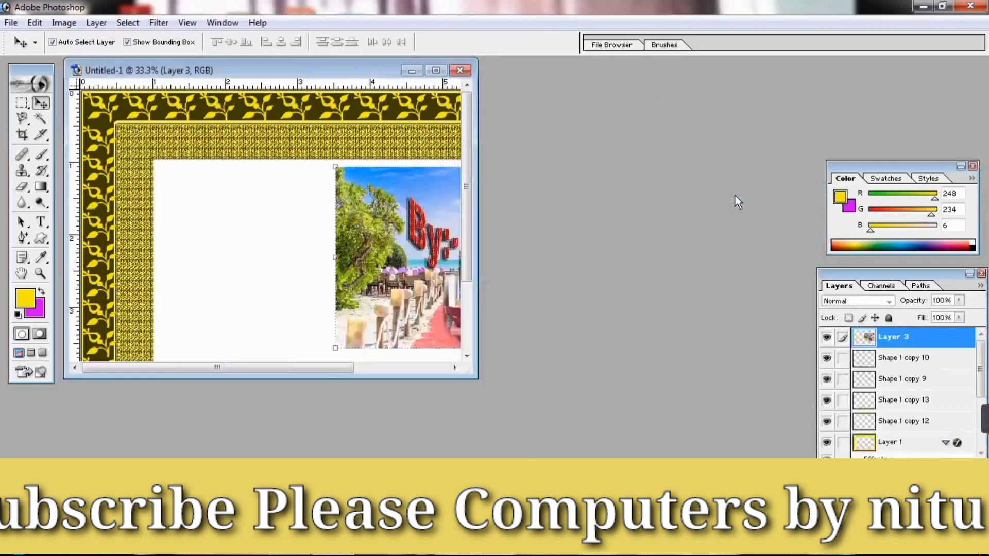
left_click(438, 73)
left_click_drag(622, 271, 479, 276)
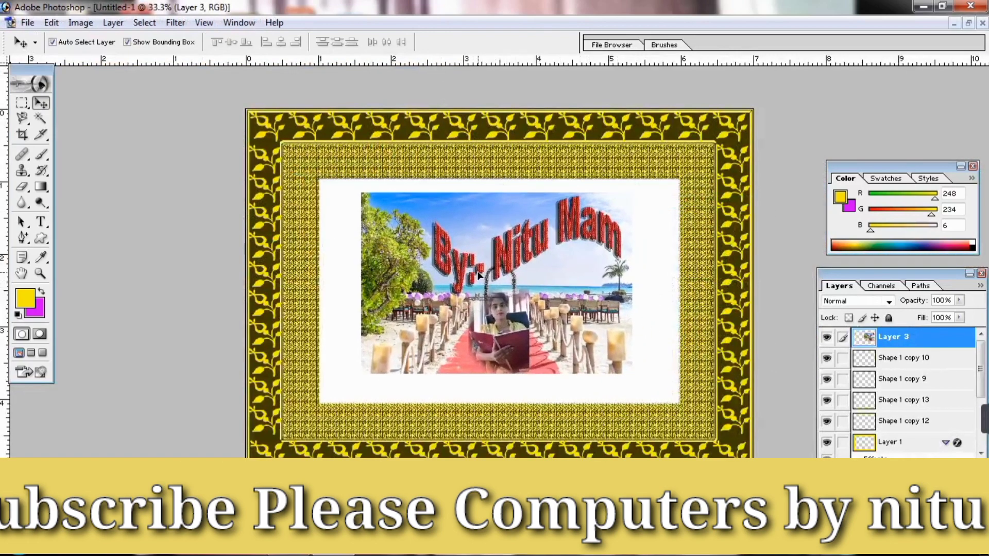
Stretch the beach photo to the frame's bottom and left edges, apply the new size, and keep the document open.
left_click_drag(634, 192, 652, 179)
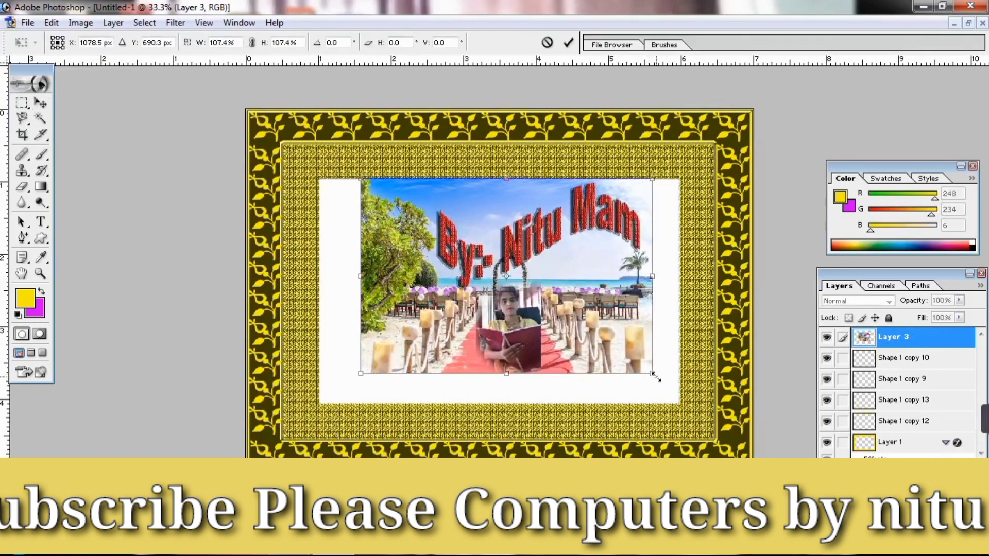
left_click_drag(653, 375, 671, 404)
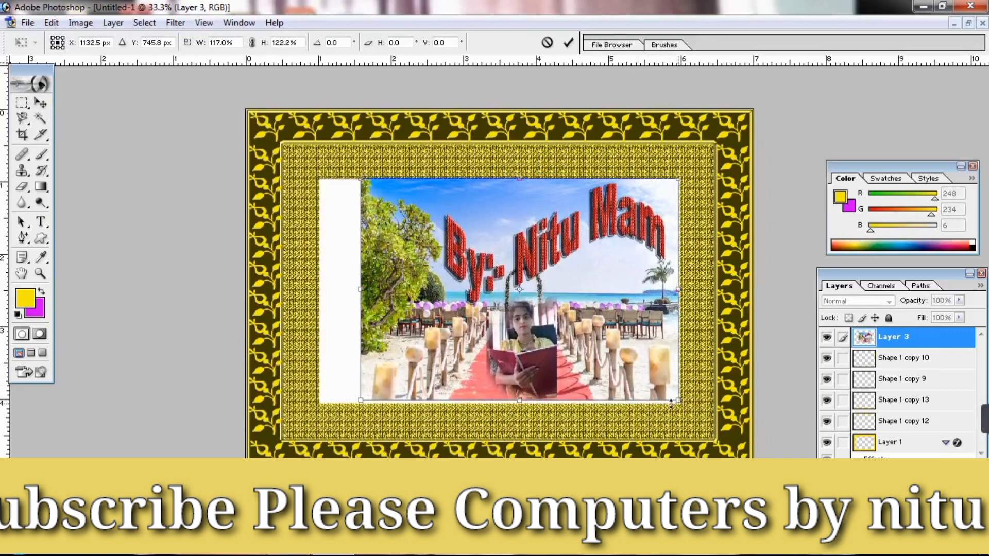
left_click_drag(367, 396, 323, 401)
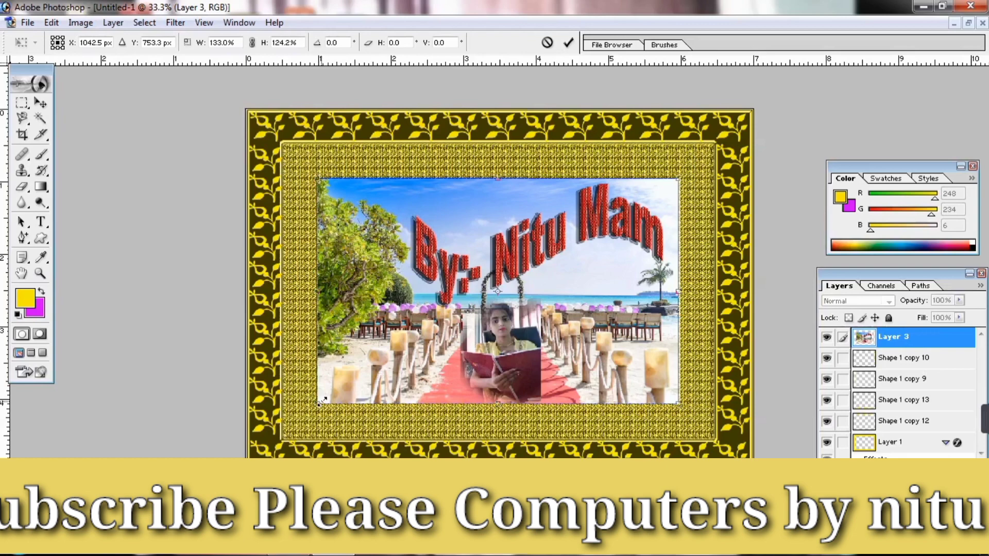
left_click(971, 5)
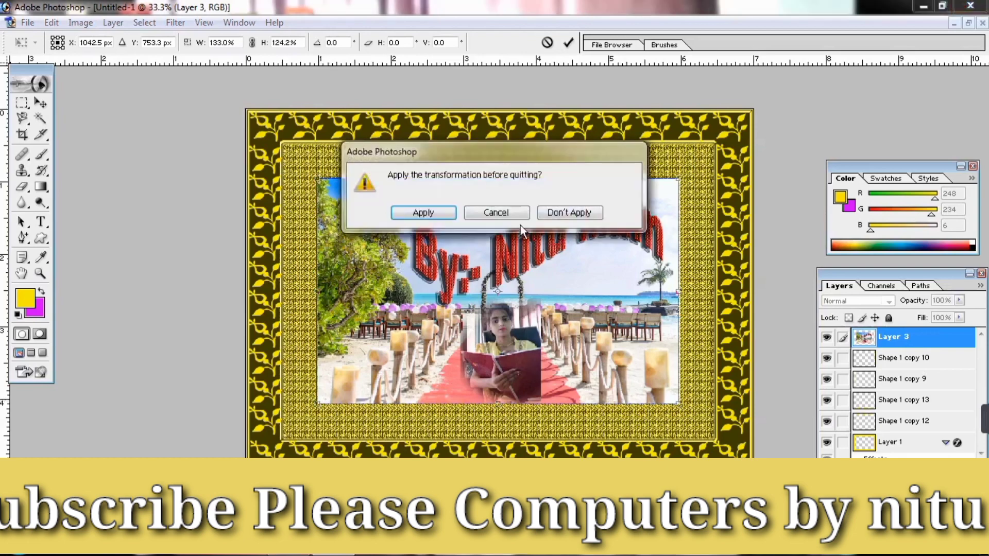
left_click(425, 212)
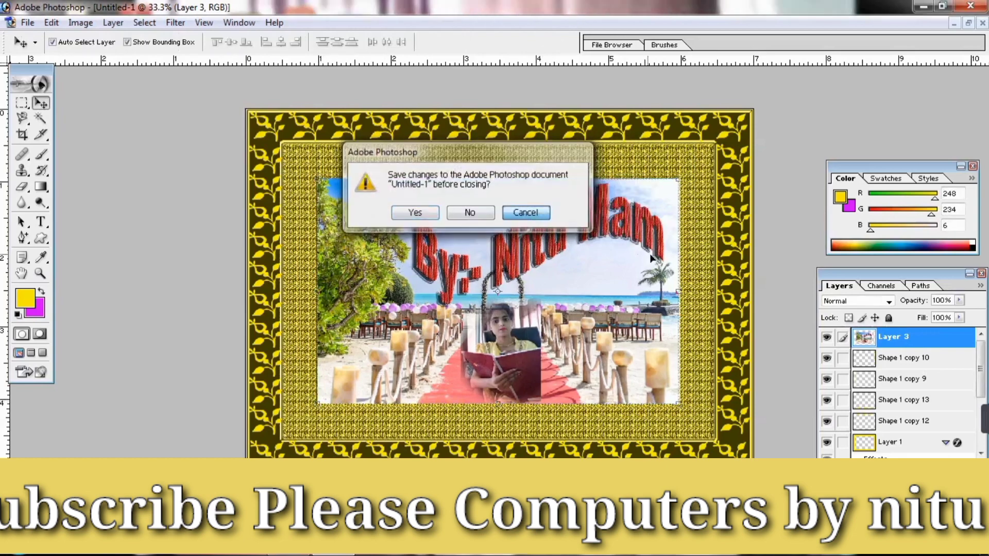
left_click(528, 213)
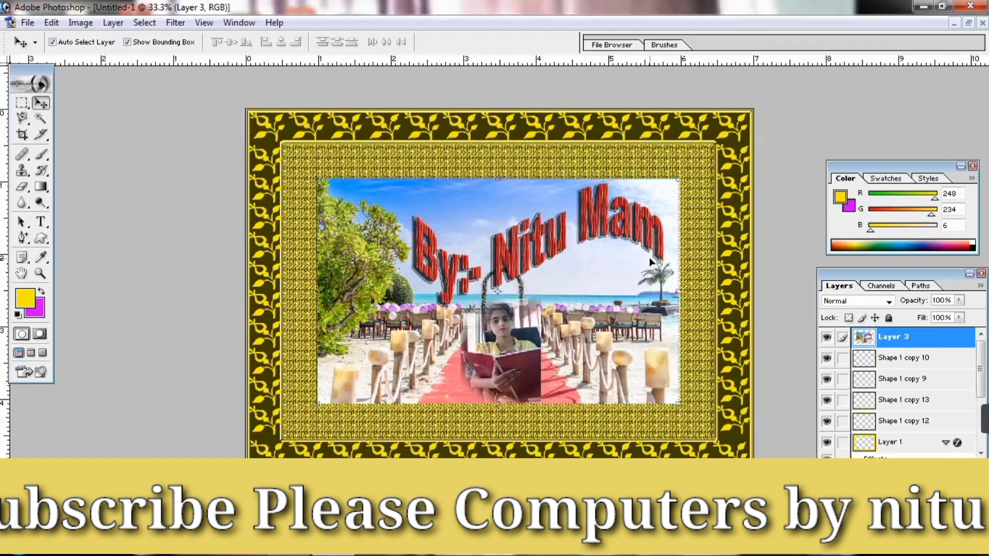